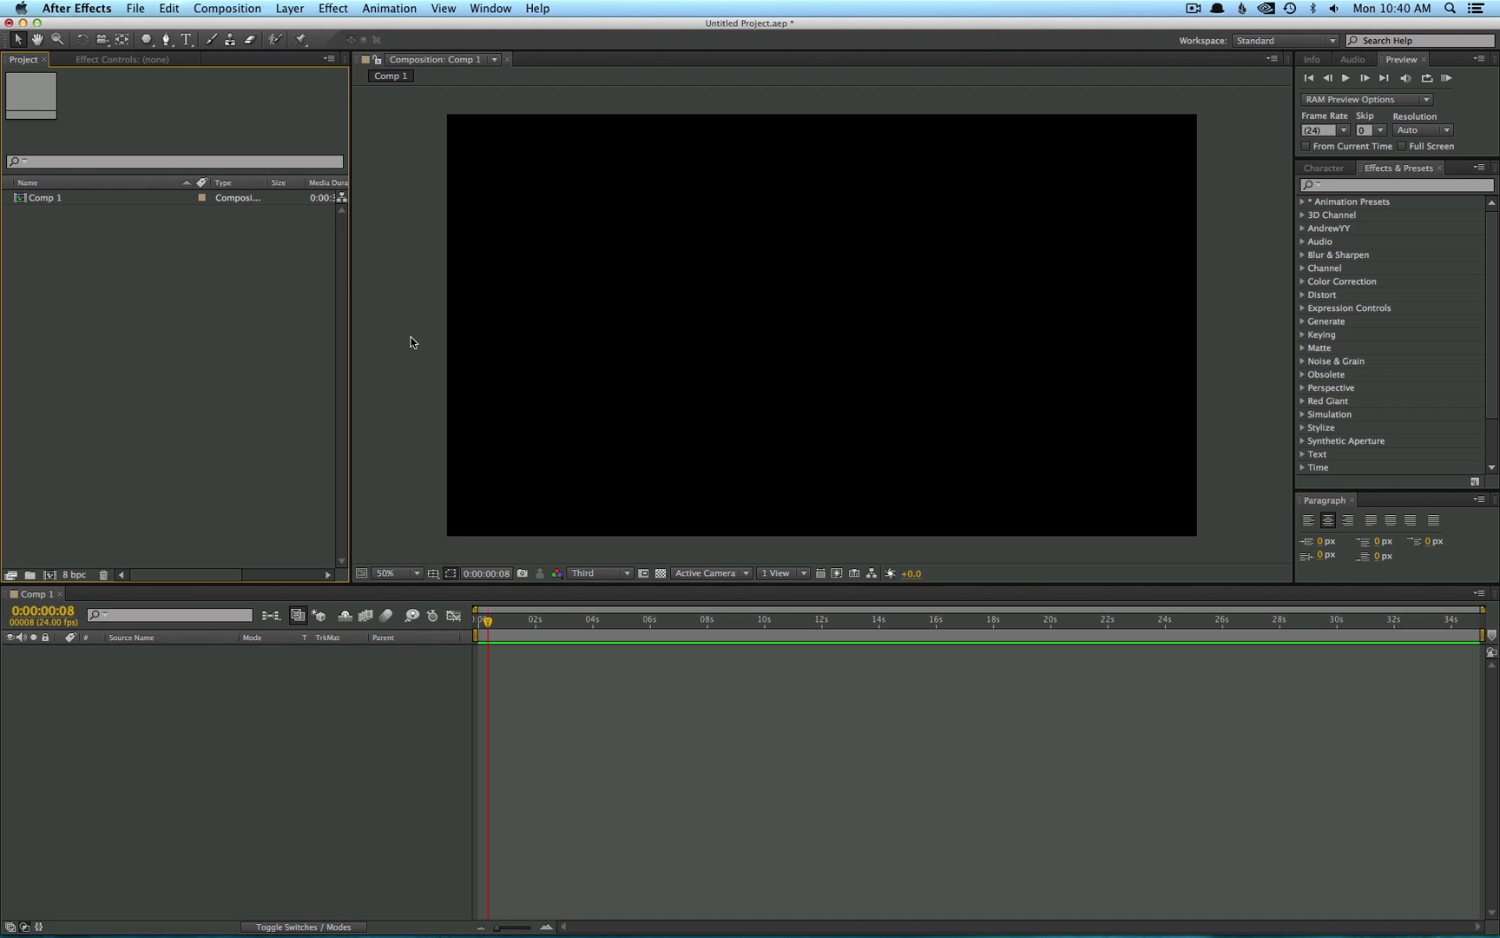
- Create Orange Solid 1, a comp-sized orange solid, through Layer > New > Solid
left_click(290, 9)
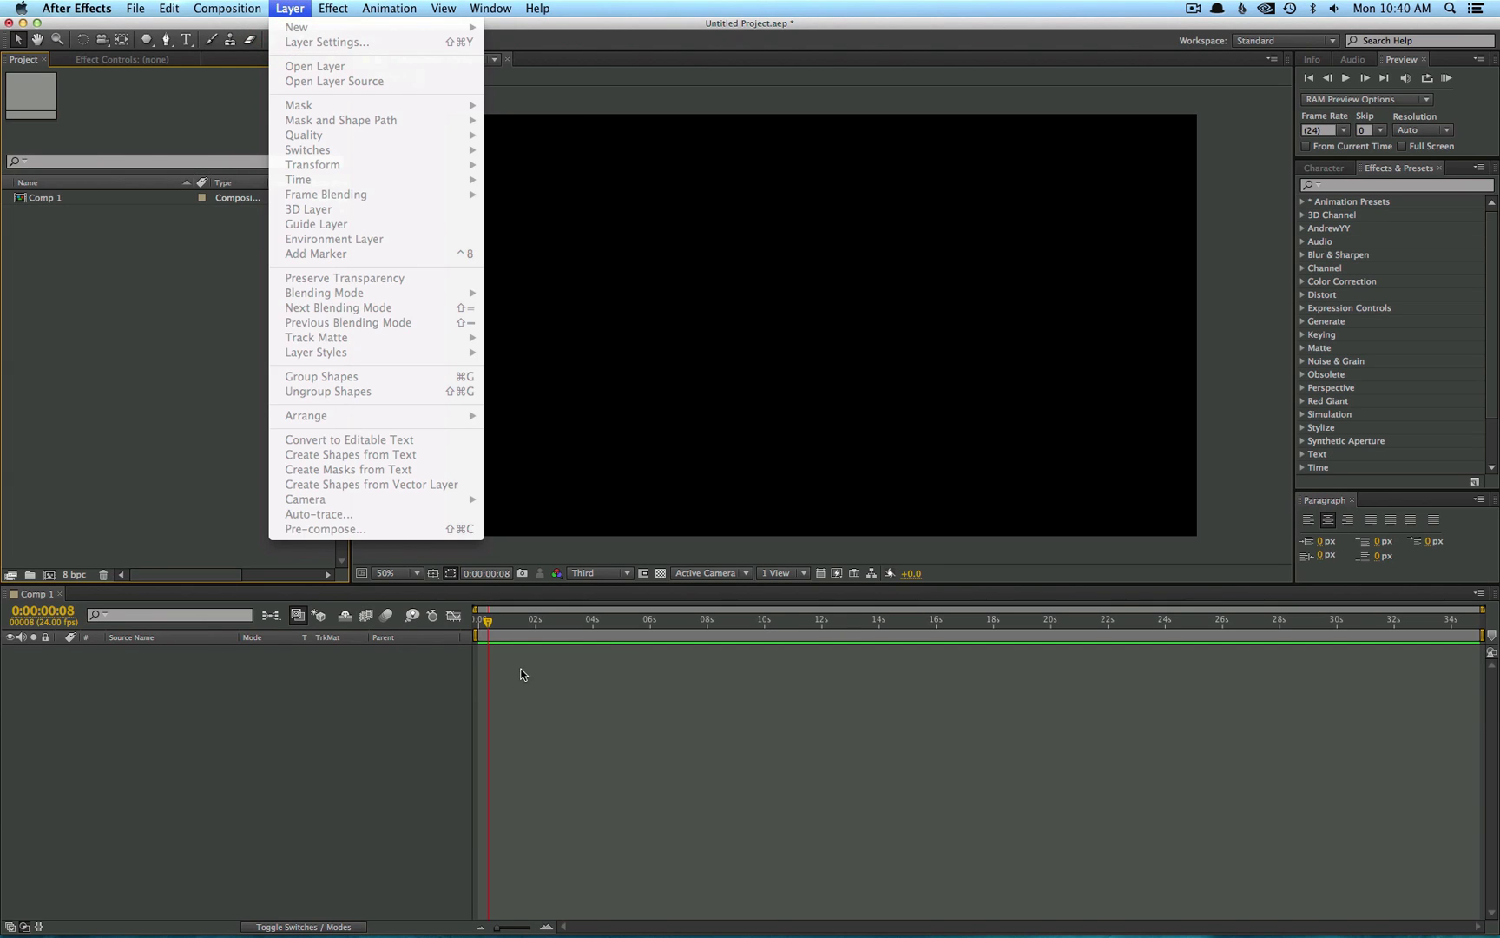
left_click(603, 693)
left_click(589, 693)
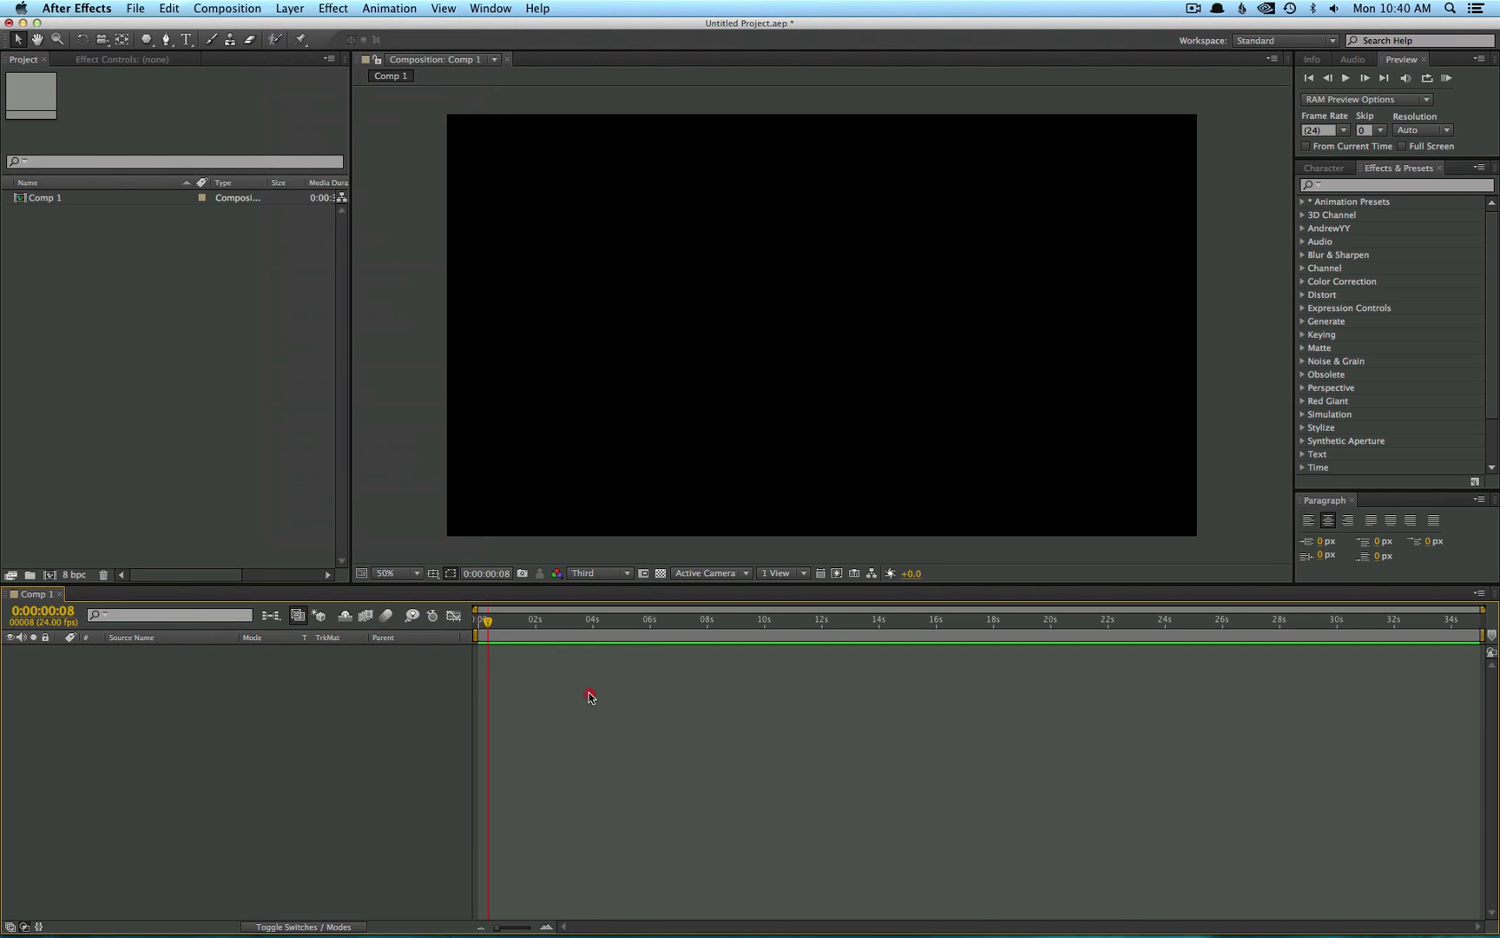
left_click(291, 8)
left_click(300, 27)
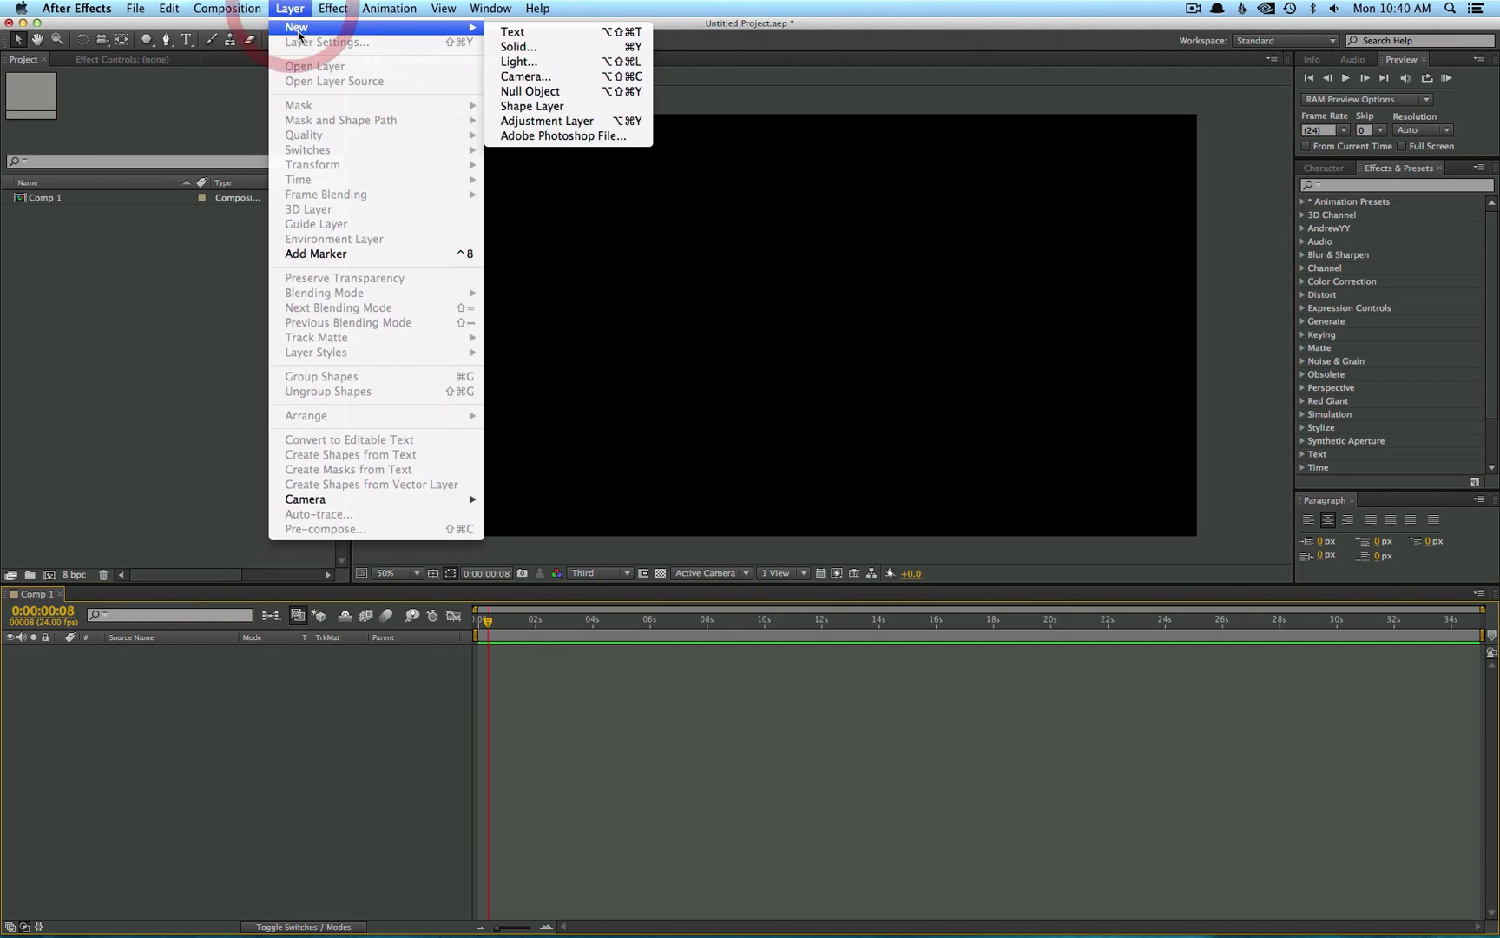
left_click(568, 47)
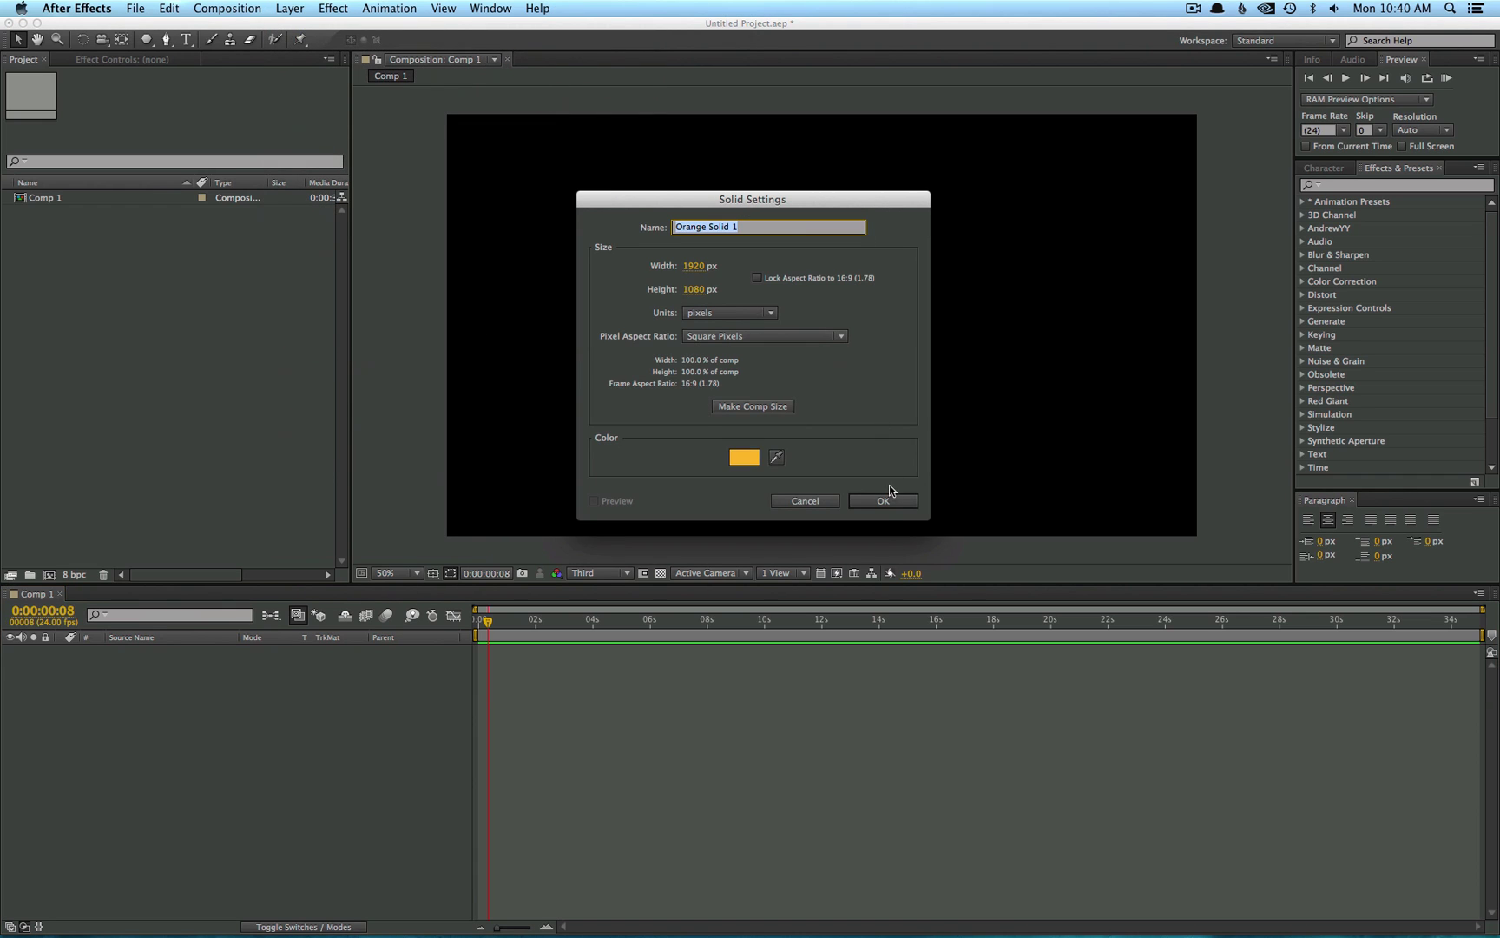
left_click(885, 501)
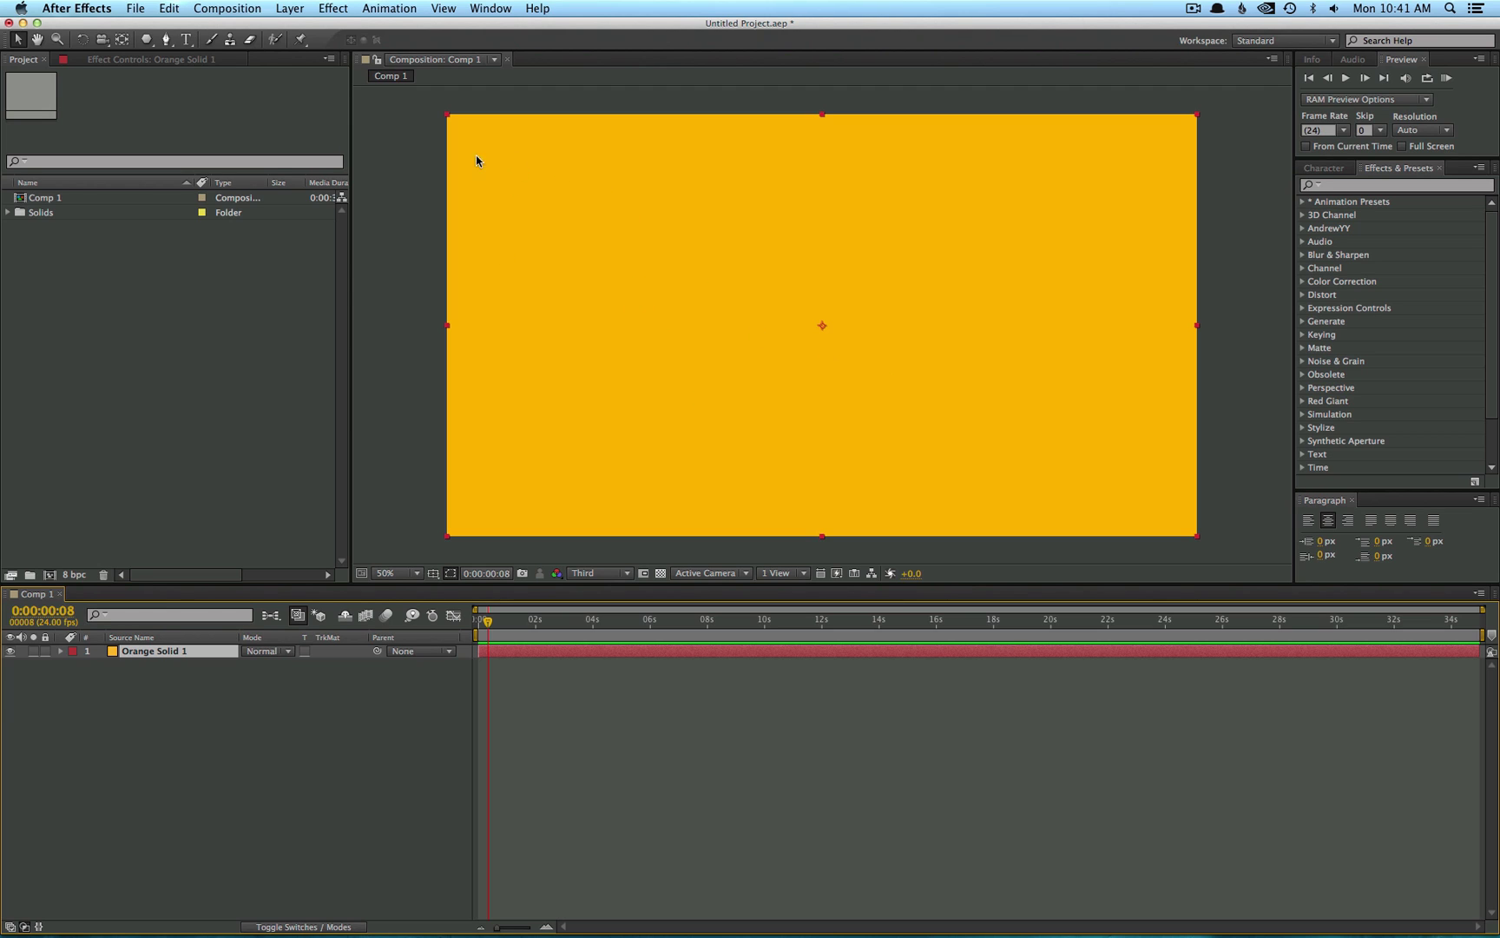
- Draw rounded-rectangle Mask 1 across the middle of the solid and adjust its corner roundness
left_click(146, 40)
left_click_drag(146, 44, 283, 58)
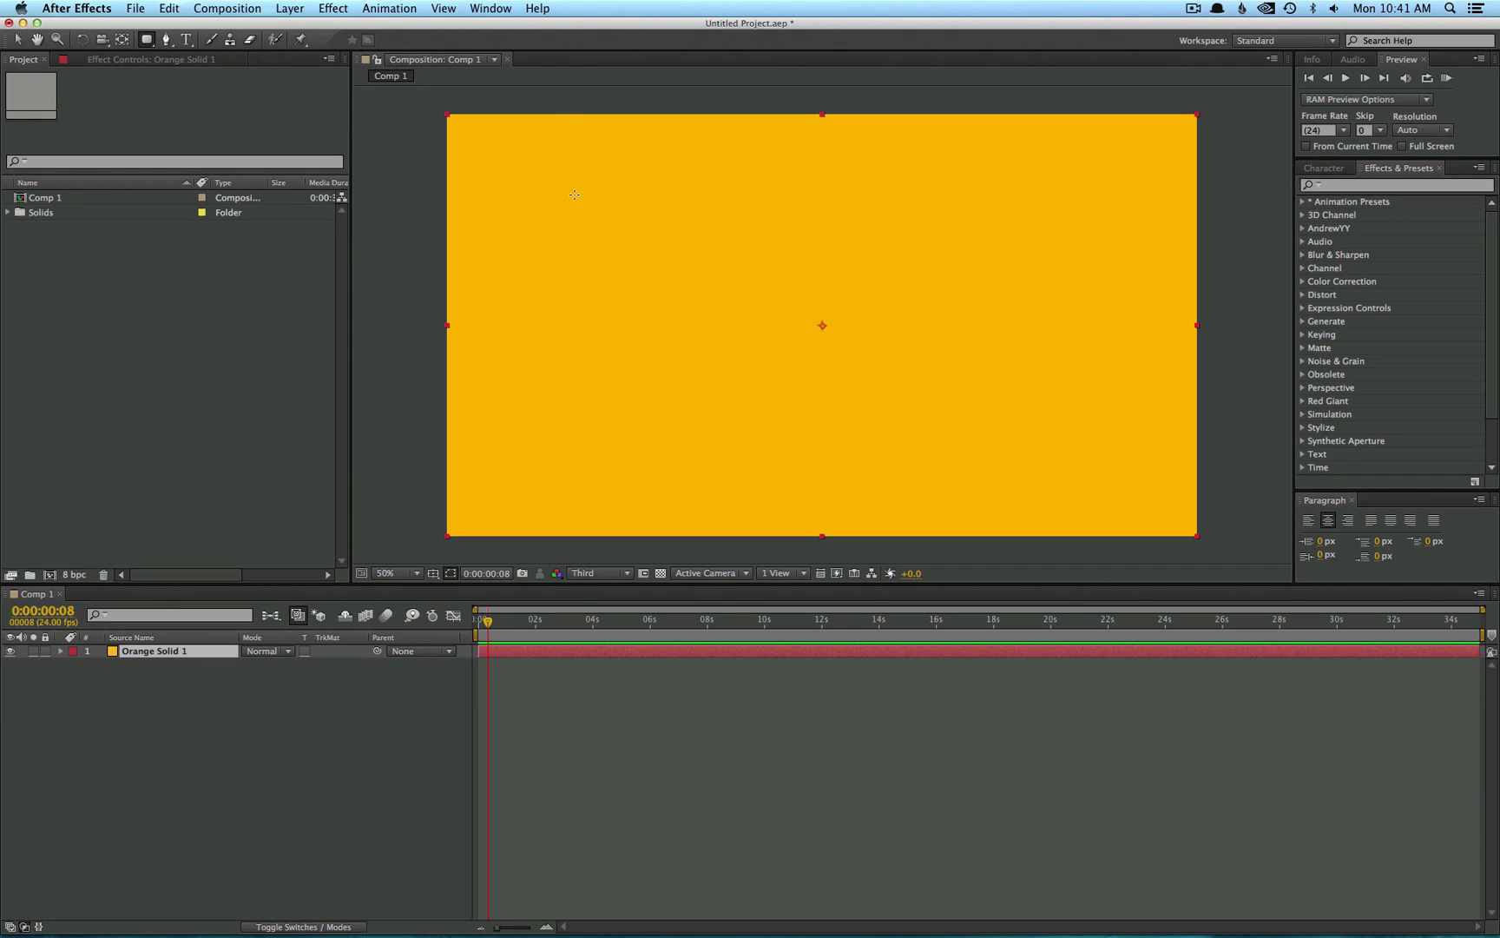
left_click_drag(573, 194, 1008, 426)
key("Up")
key("Up")
key("Up")
key("Up")
key("Up")
key("Up")
key("Up")
key("Up")
key("Up")
key("Up")
key("Up")
key("Up")
key("Up")
key("Up")
key("Up")
key("Up")
key("Down")
key("Down")
key("Down")
key("Down")
key("Down")
key("Down")
key("Down")
key("Down")
key("Up")
key("Up")
key("Up")
key("Up")
key("Up")
key("Up")
key("Up")
key("Up")
key("Up")
key("Up")
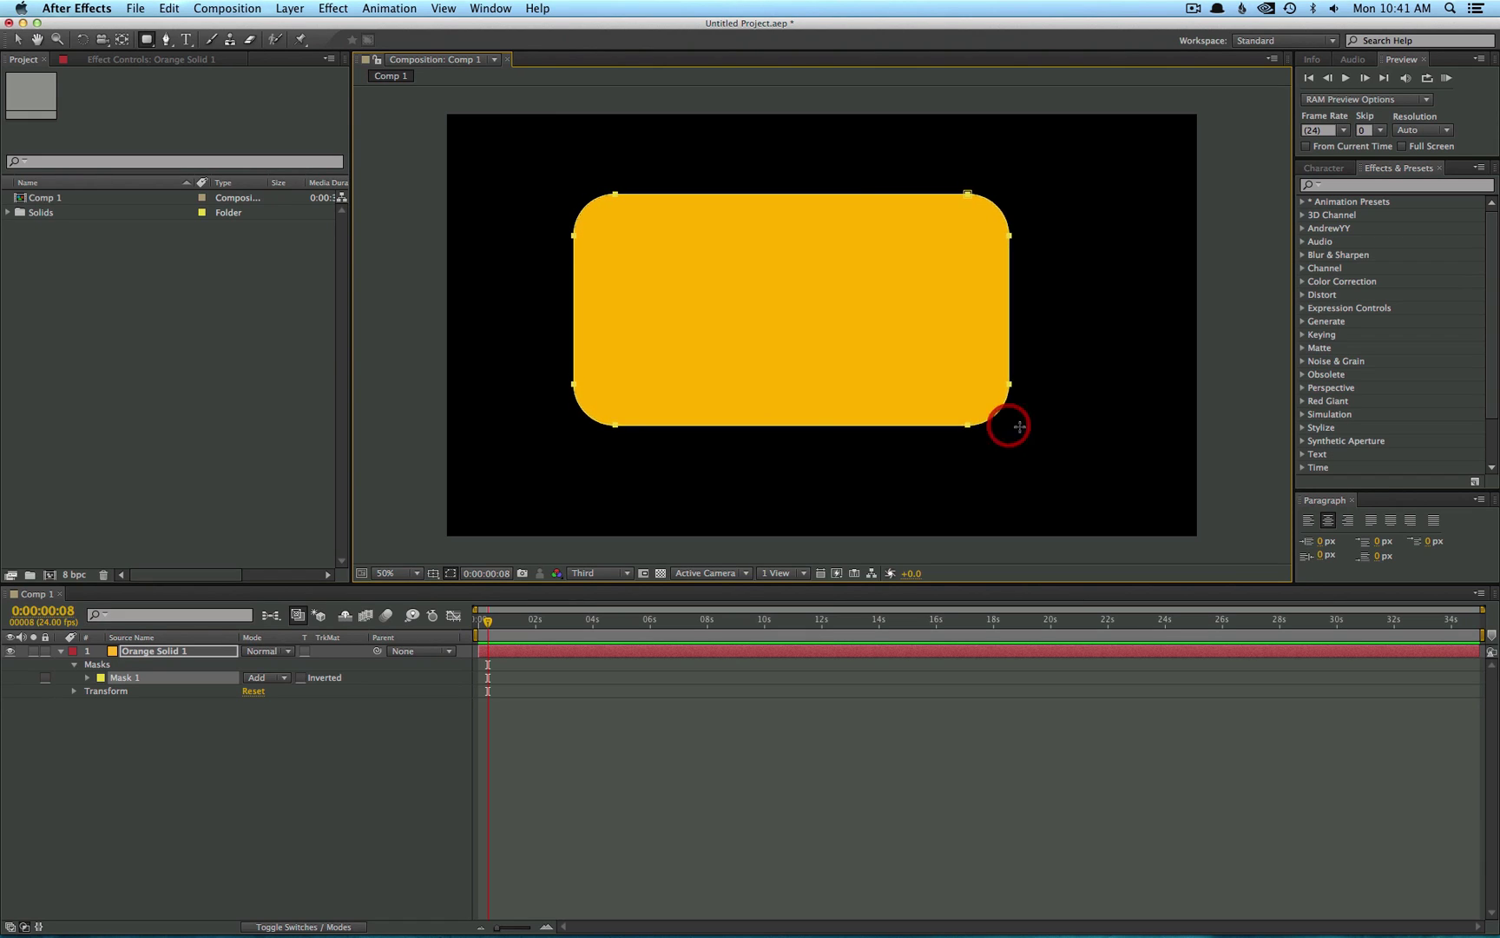
left_click(88, 679)
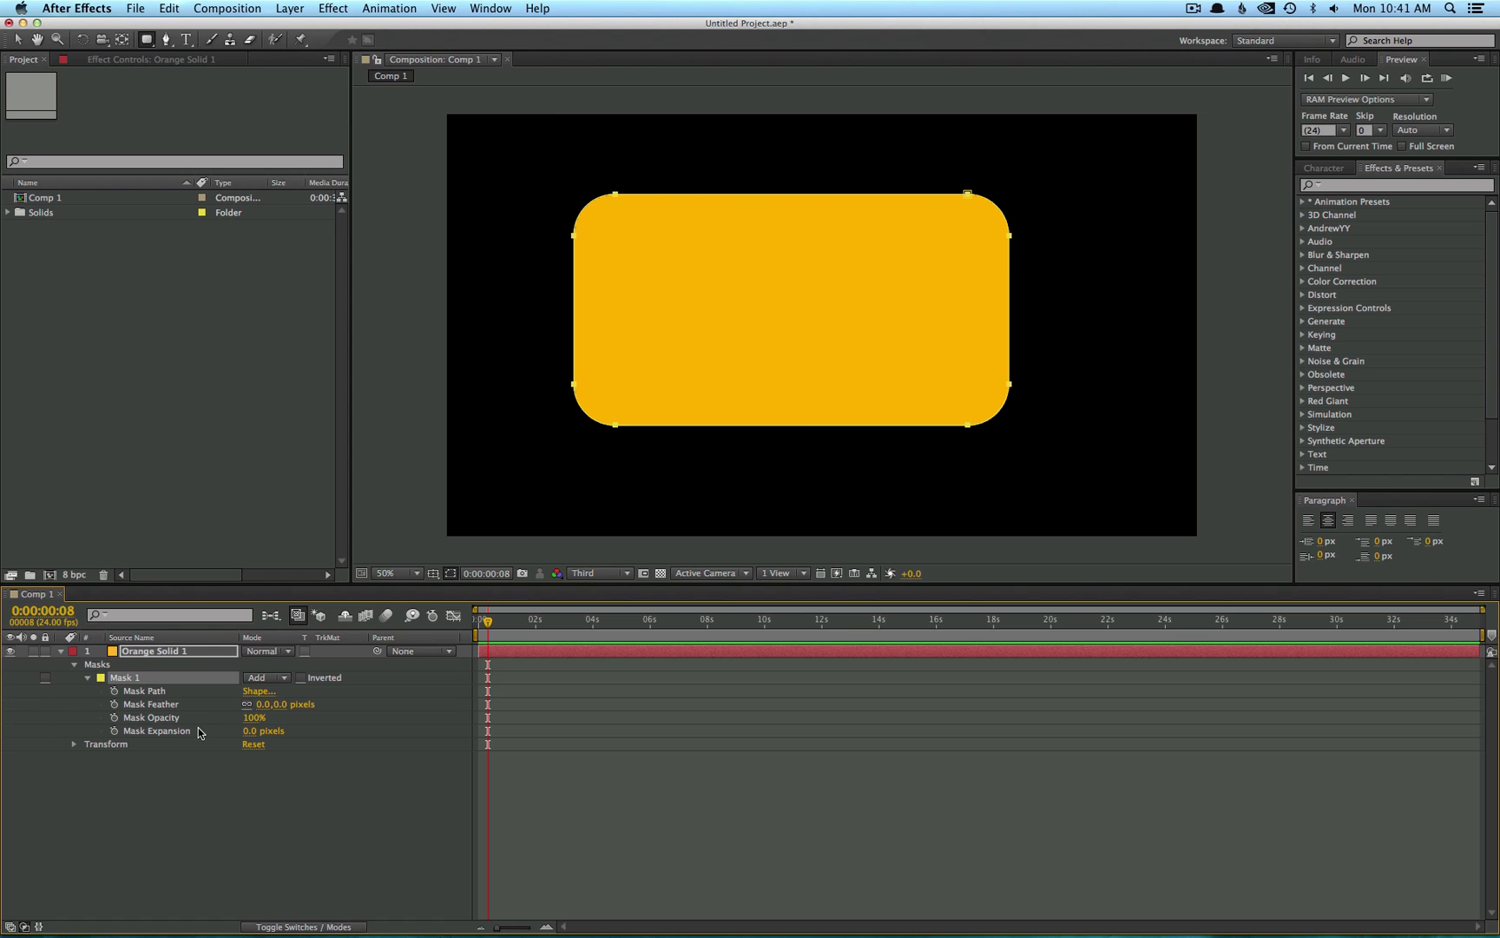
left_click(173, 690)
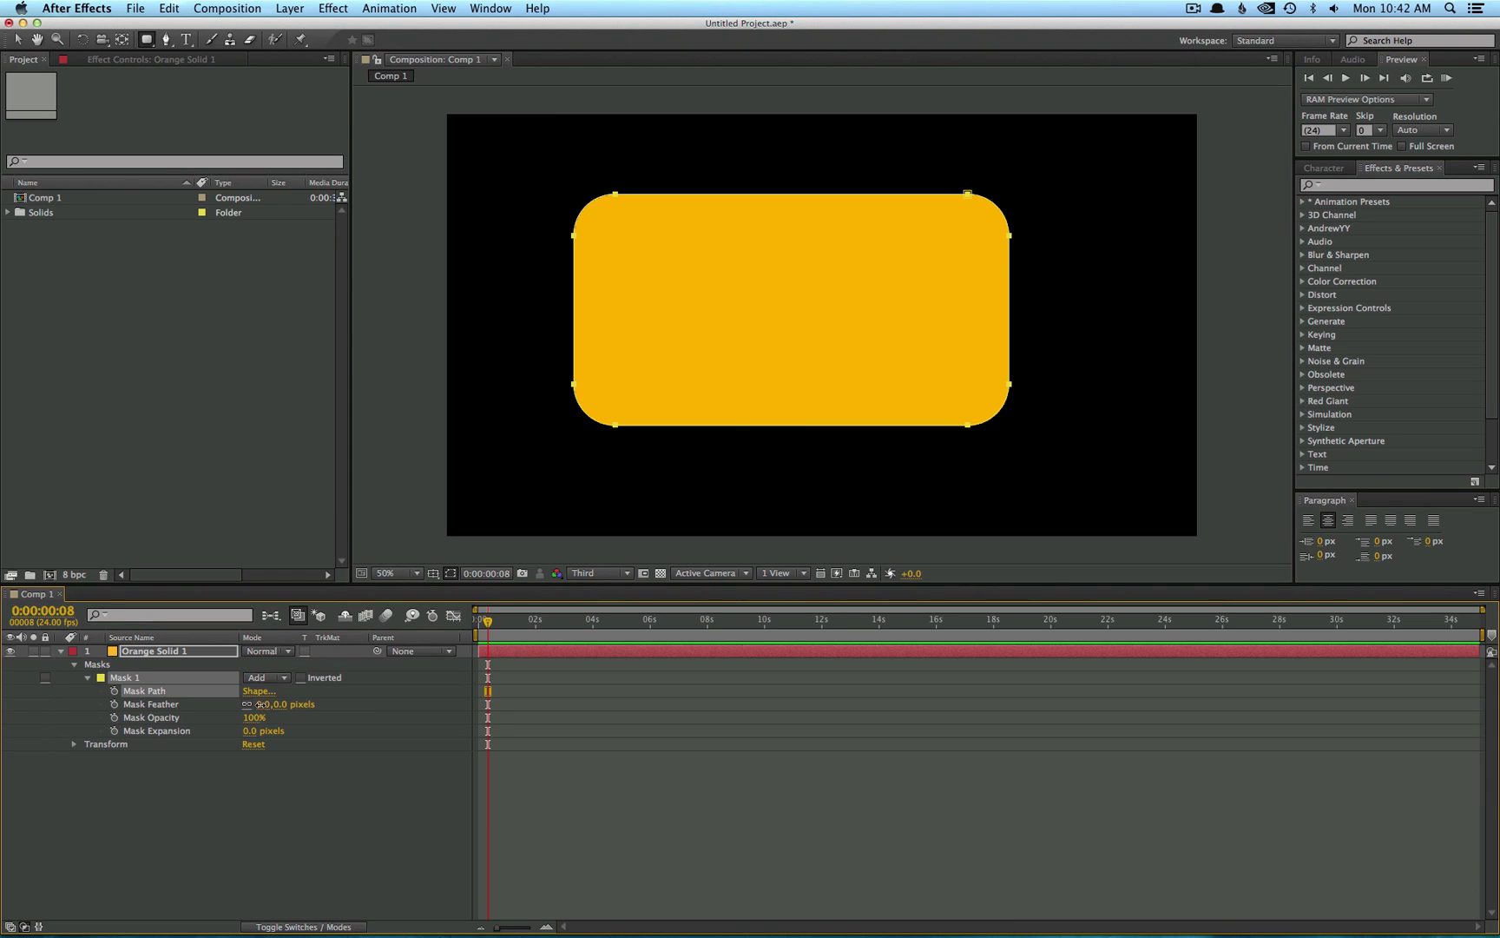
left_click_drag(263, 704, 96, 687)
mouse_move(255, 717)
left_mouse_down()
mouse_move(210, 713)
mouse_move(256, 717)
left_mouse_up()
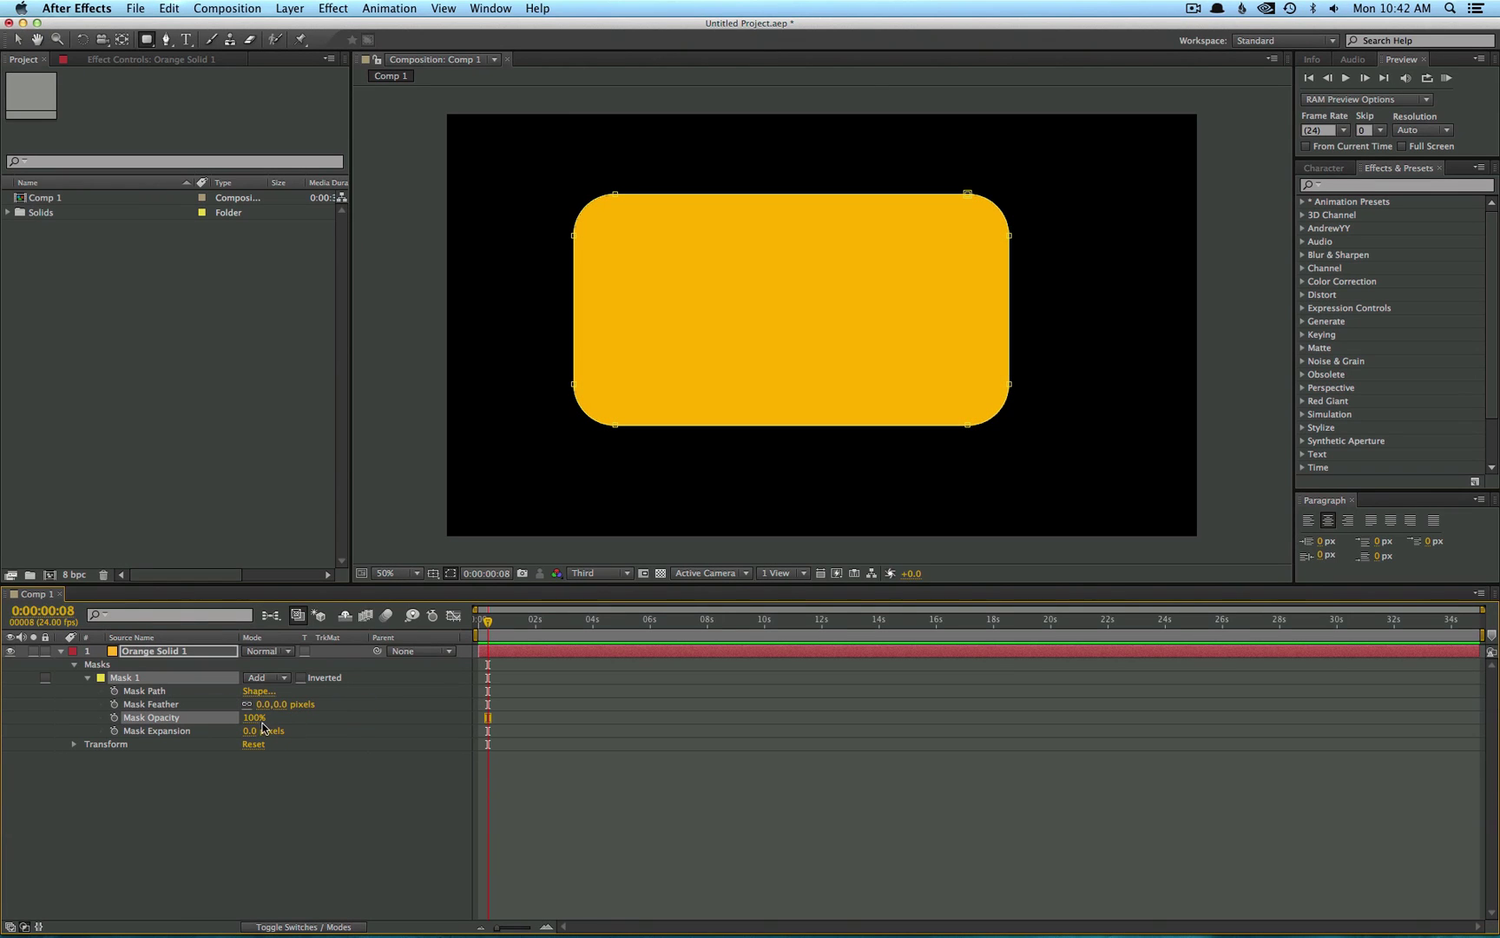
left_click_drag(250, 731, 298, 730)
key("super+z")
- Draw a star-shaped Mask 2 on the solid and add more points to it
left_click_drag(147, 40, 210, 106)
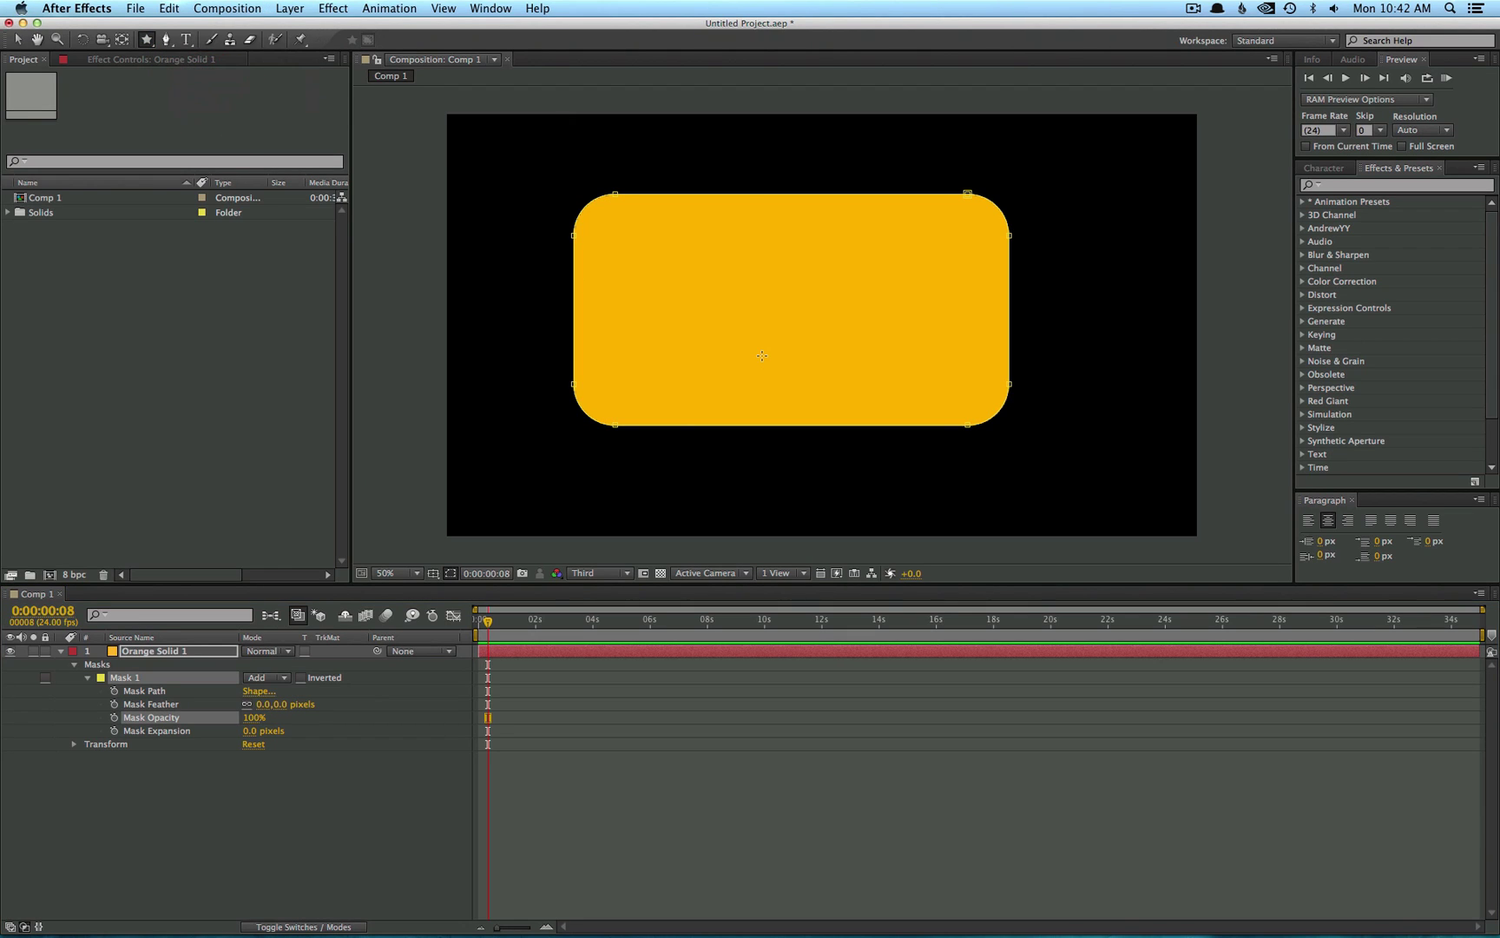
left_click_drag(707, 307, 897, 335)
key("Up")
key("Up")
key("v")
- Move, resize and rotate the star mask about 45° into the rectangle's centre
left_click_drag(752, 304, 842, 345)
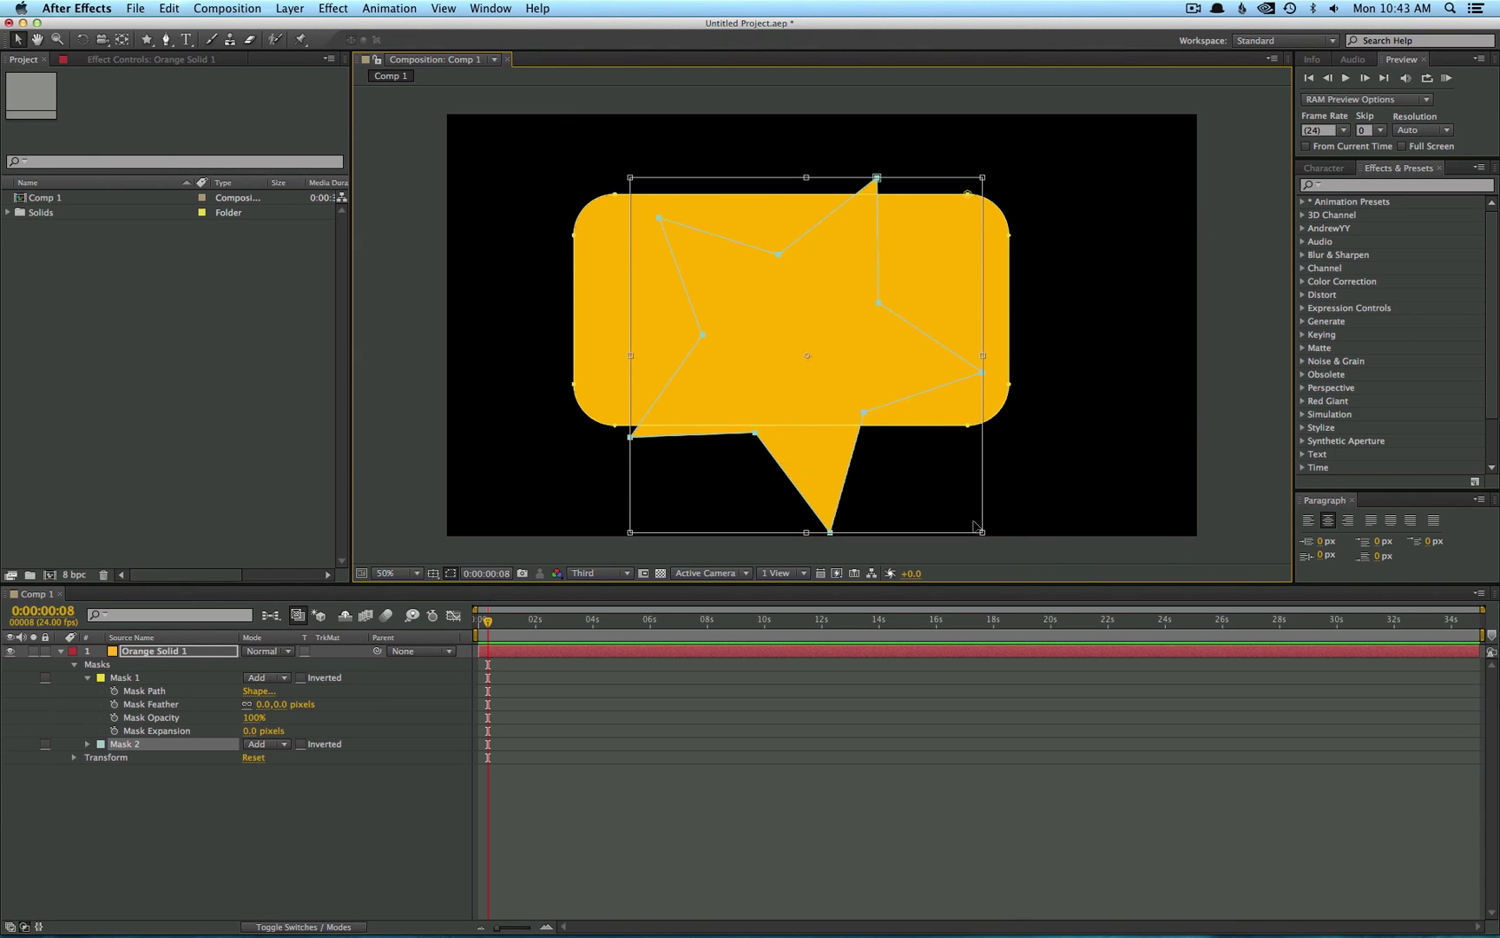
left_click_drag(979, 530, 787, 376)
left_click_drag(760, 265, 826, 296)
mouse_move(871, 378)
left_mouse_down()
mouse_move(871, 391)
mouse_move(951, 422)
mouse_move(1072, 505)
mouse_move(925, 404)
mouse_move(1071, 484)
mouse_move(945, 415)
mouse_move(1021, 443)
mouse_move(879, 375)
left_mouse_up()
left_click_drag(814, 292, 814, 302)
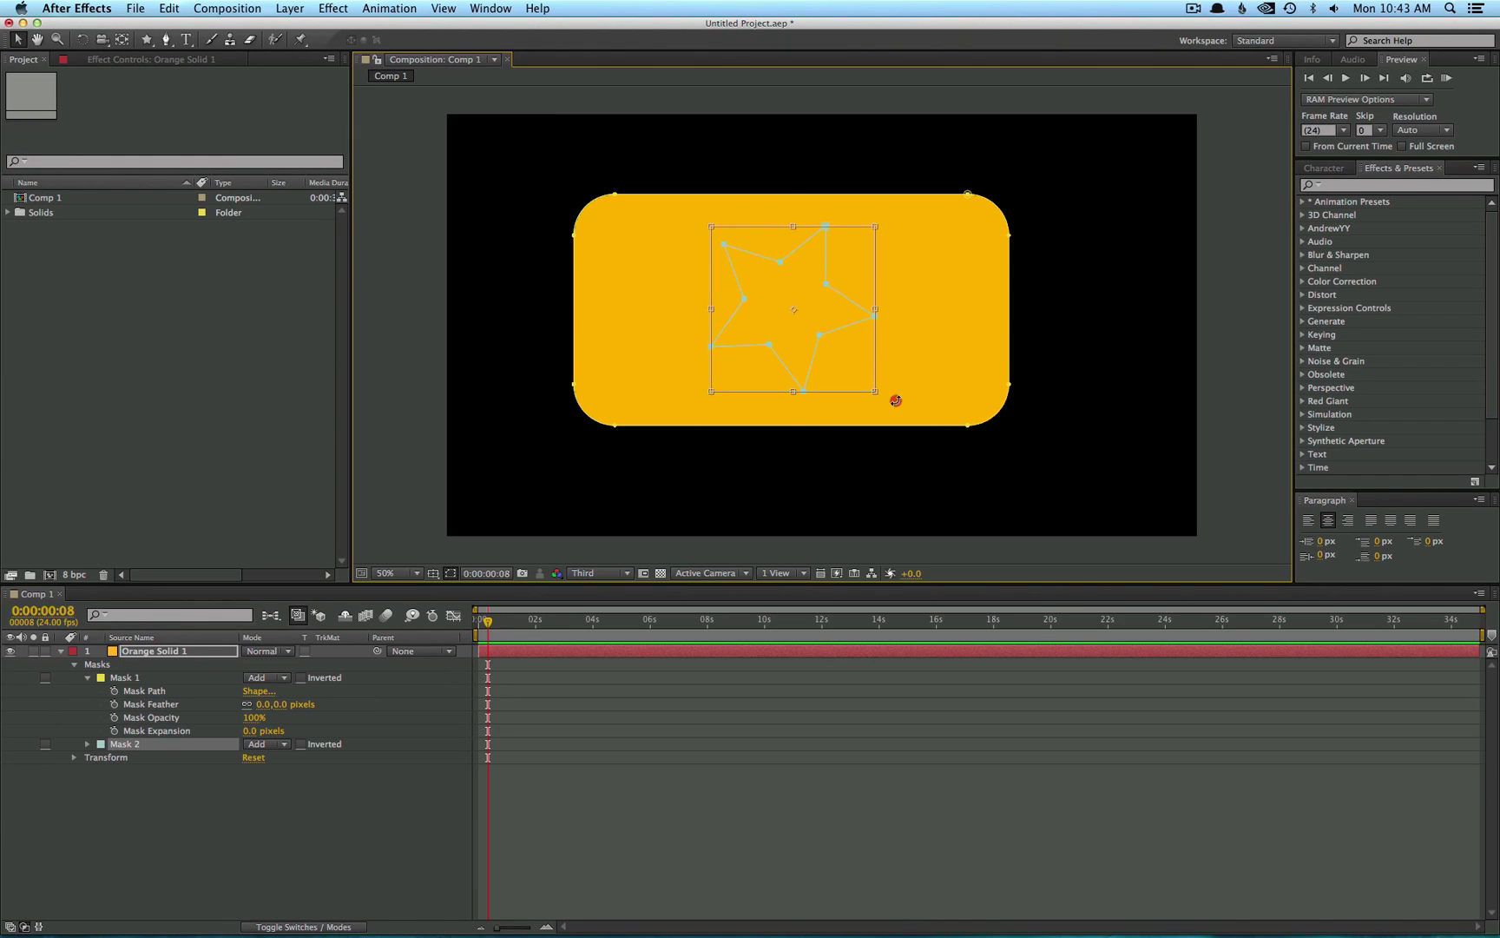
left_click_drag(934, 357, 941, 332)
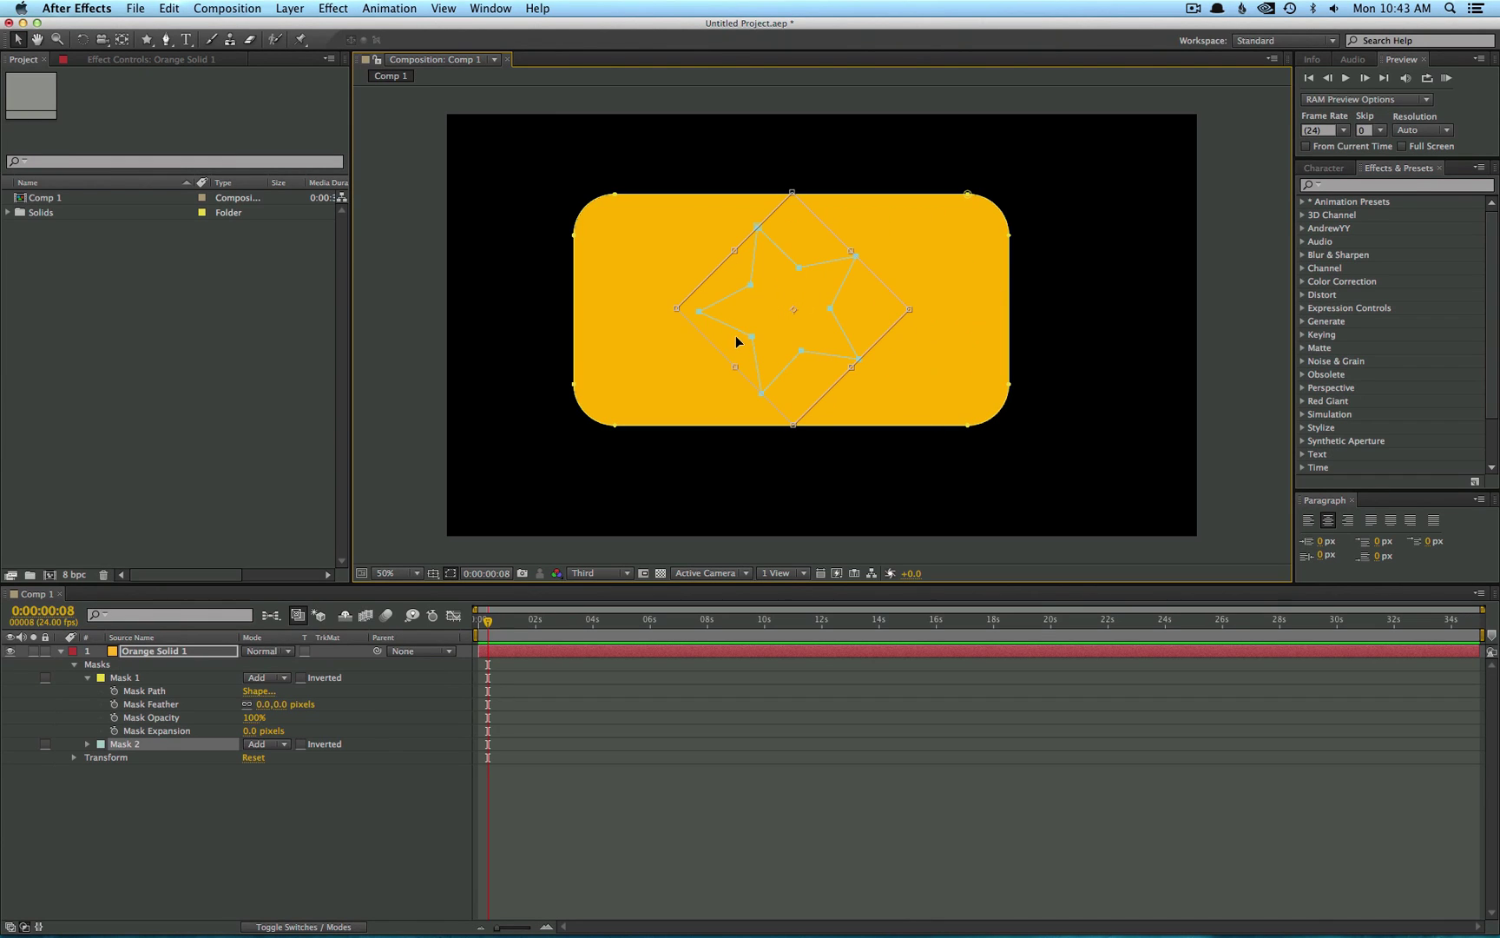
left_click(415, 679)
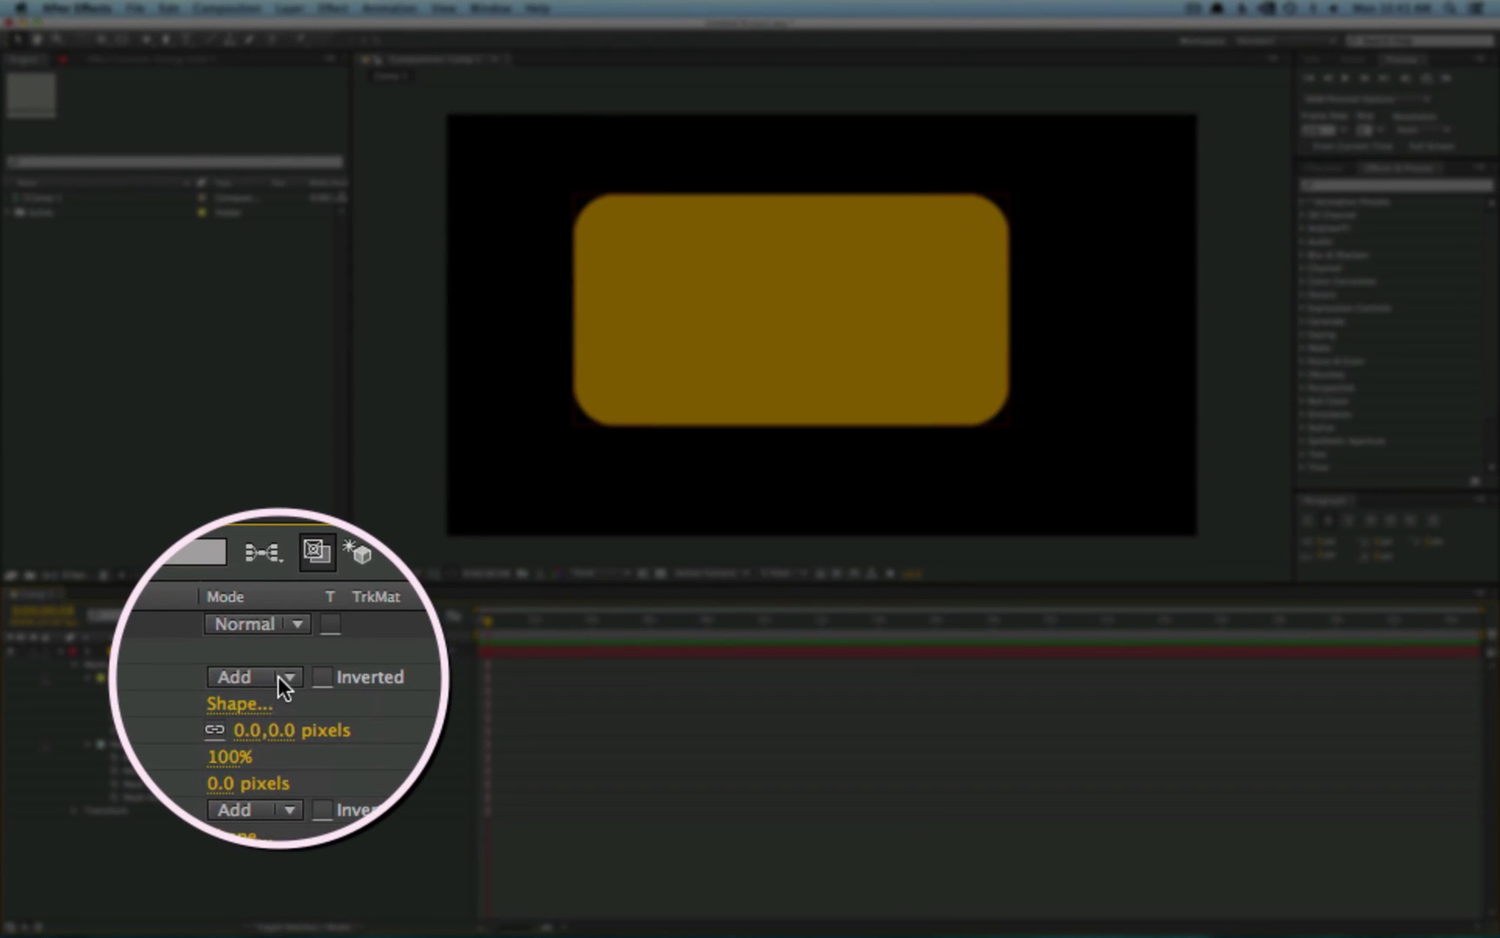
- Keep Mask 1 on Add and set Mask 2 to Subtract
left_click(278, 676)
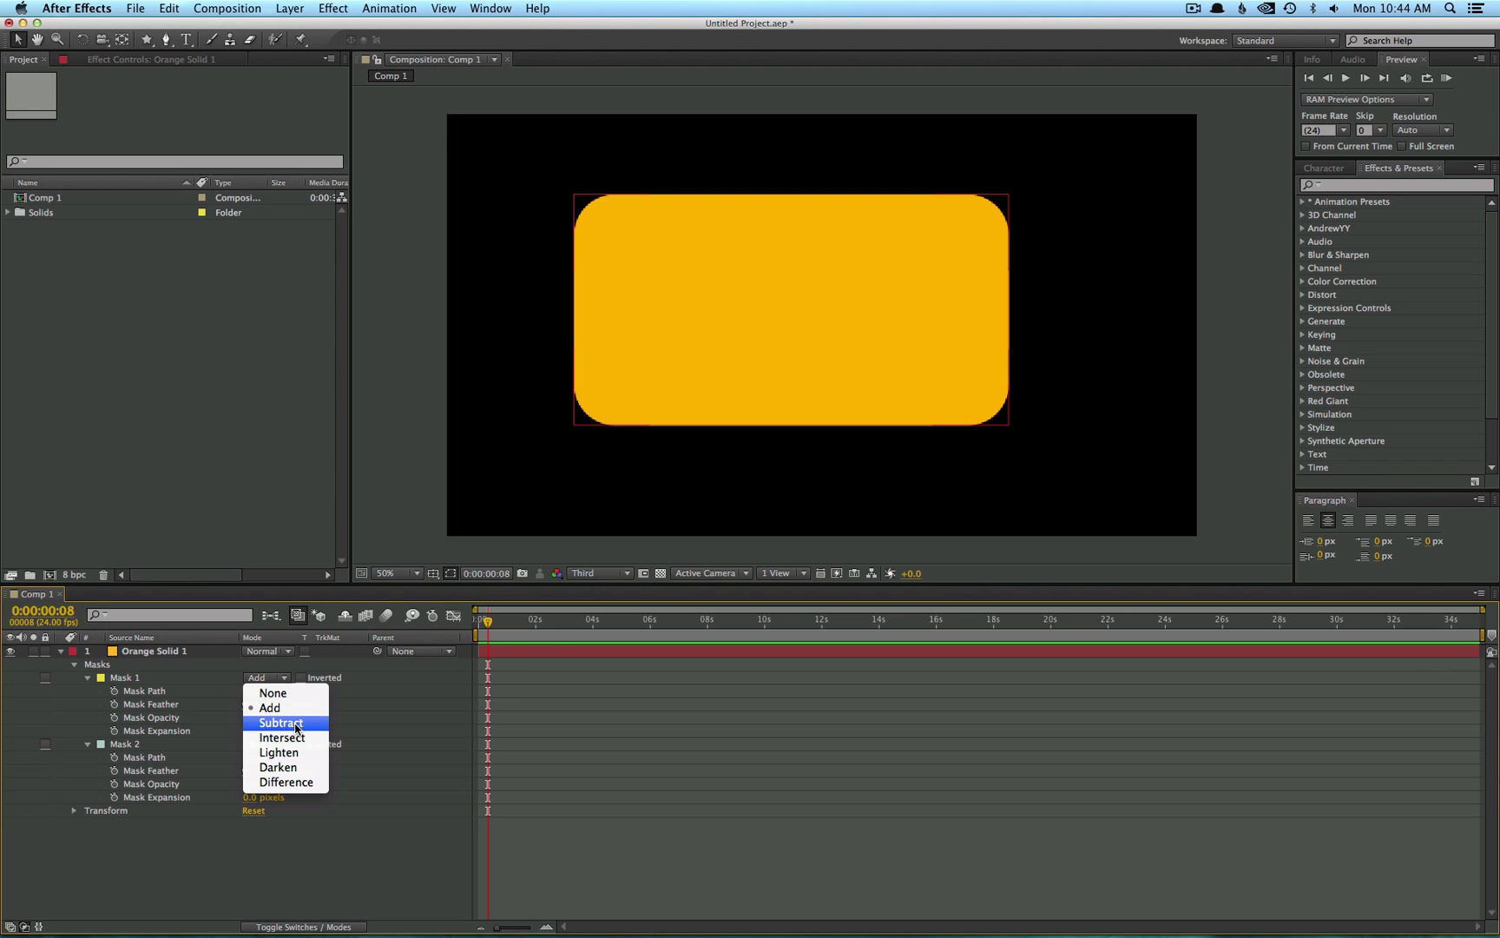
left_click(360, 717)
left_click(287, 746)
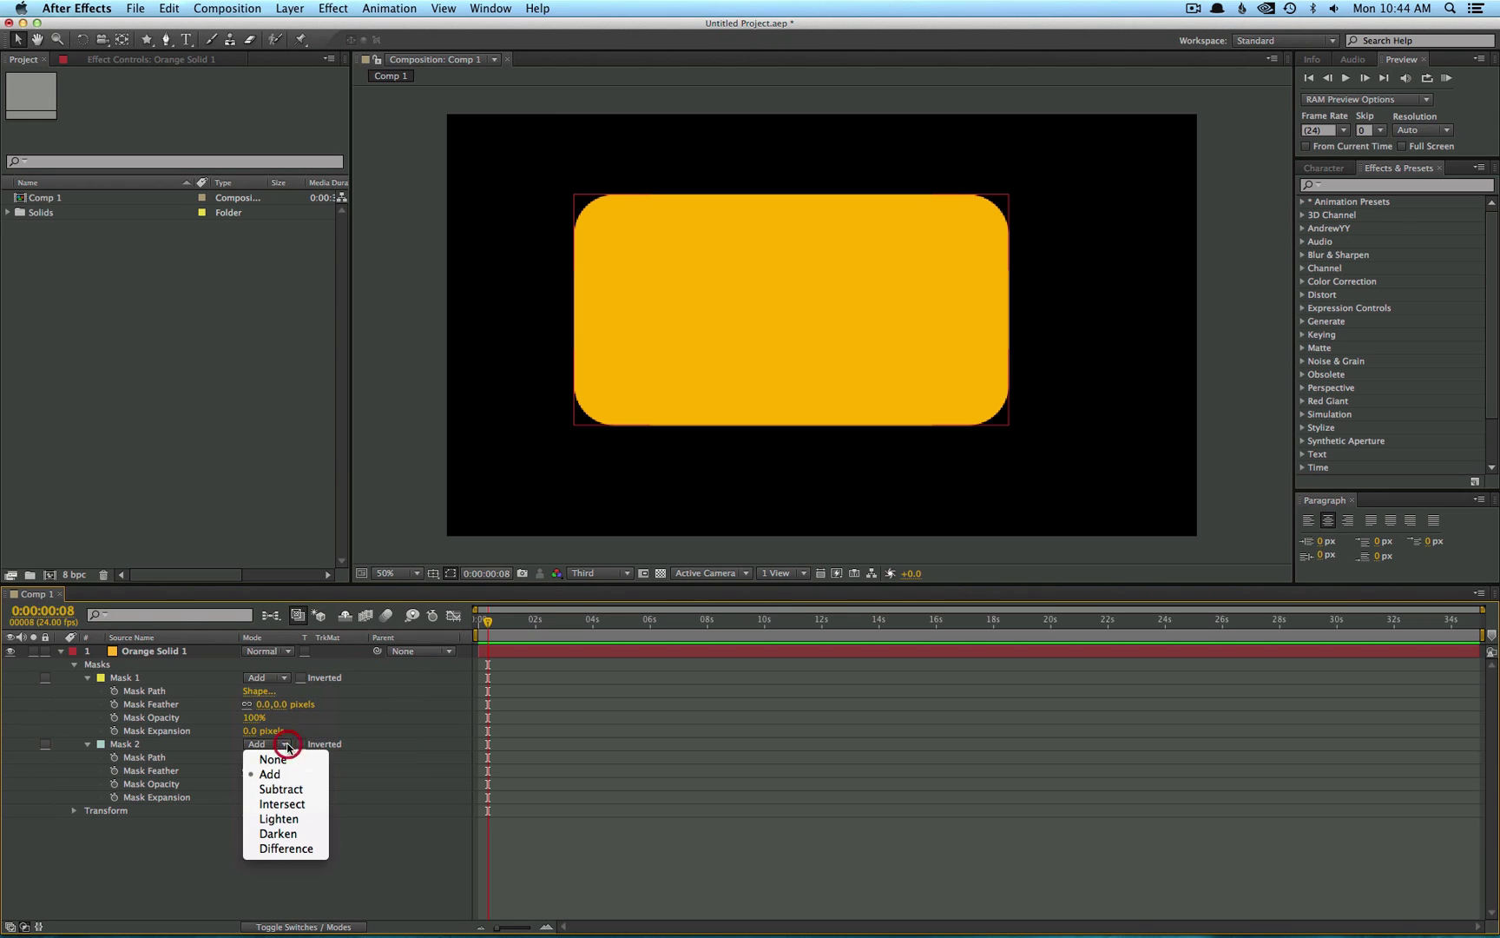
left_click(295, 789)
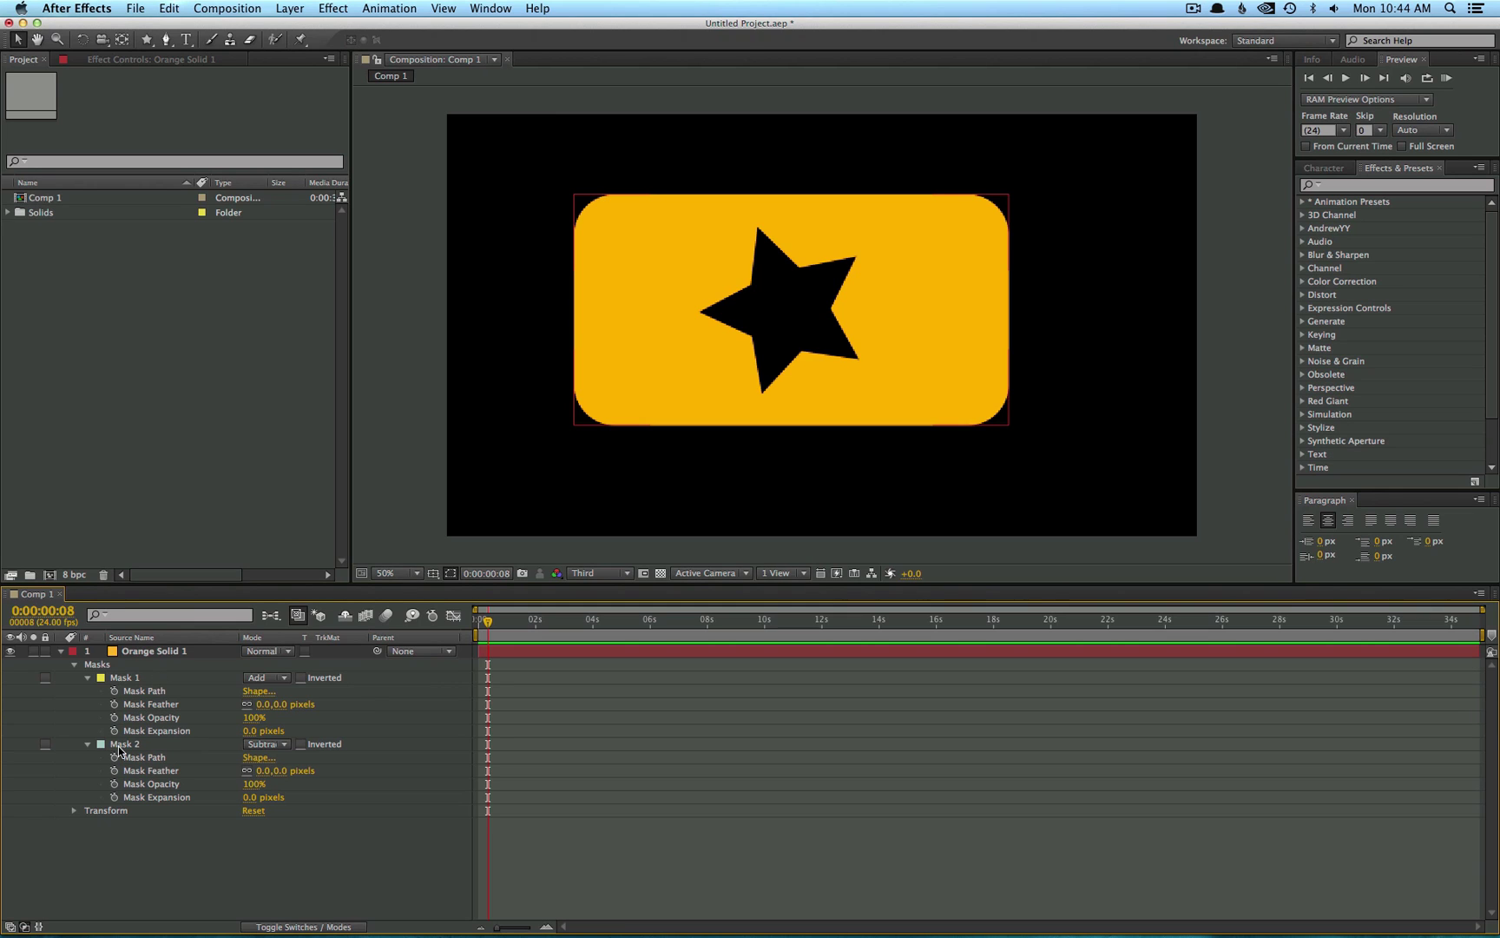
- Try Mask 2 above Mask 1 and back, then shift the star hole right
left_click_drag(121, 745, 128, 677)
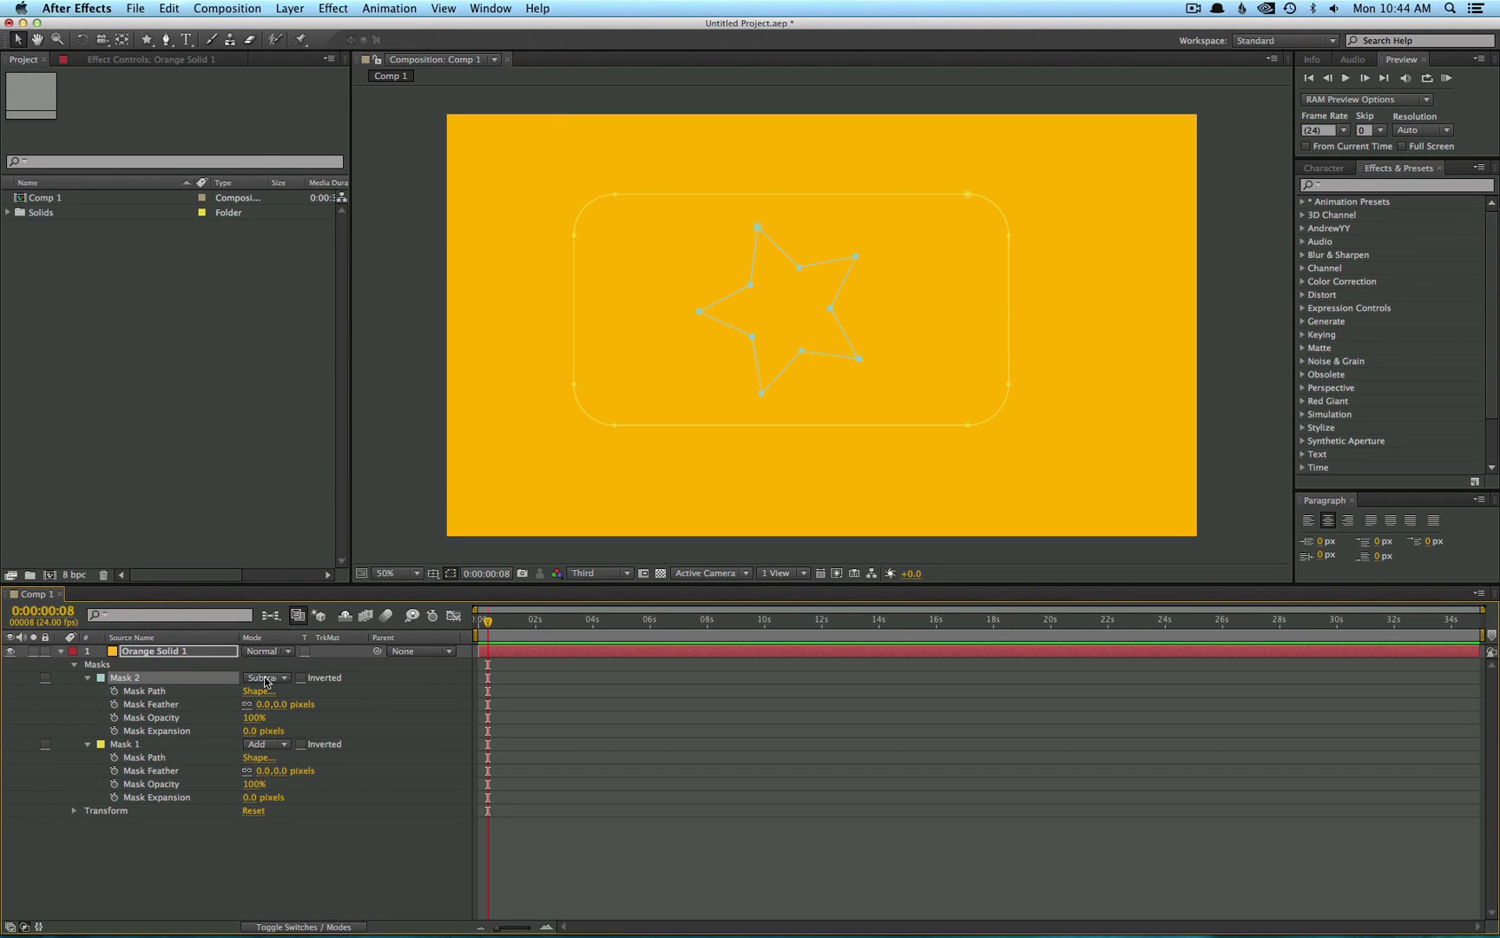
key("F2")
left_click_drag(139, 684, 146, 788)
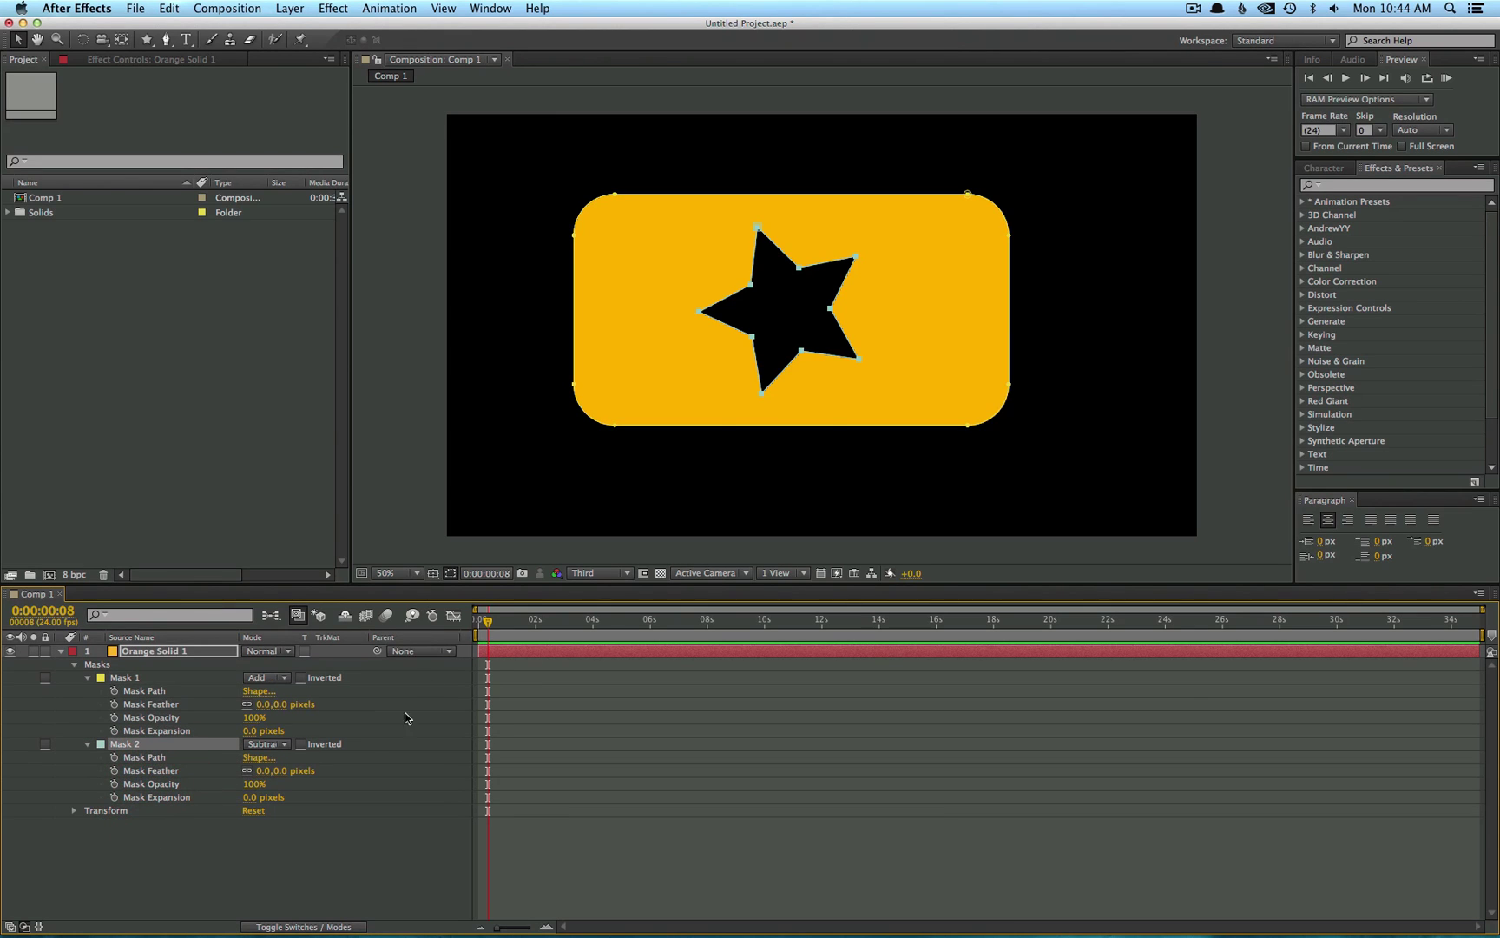
double_click(856, 363)
left_click_drag(856, 363, 965, 365)
left_click(743, 373)
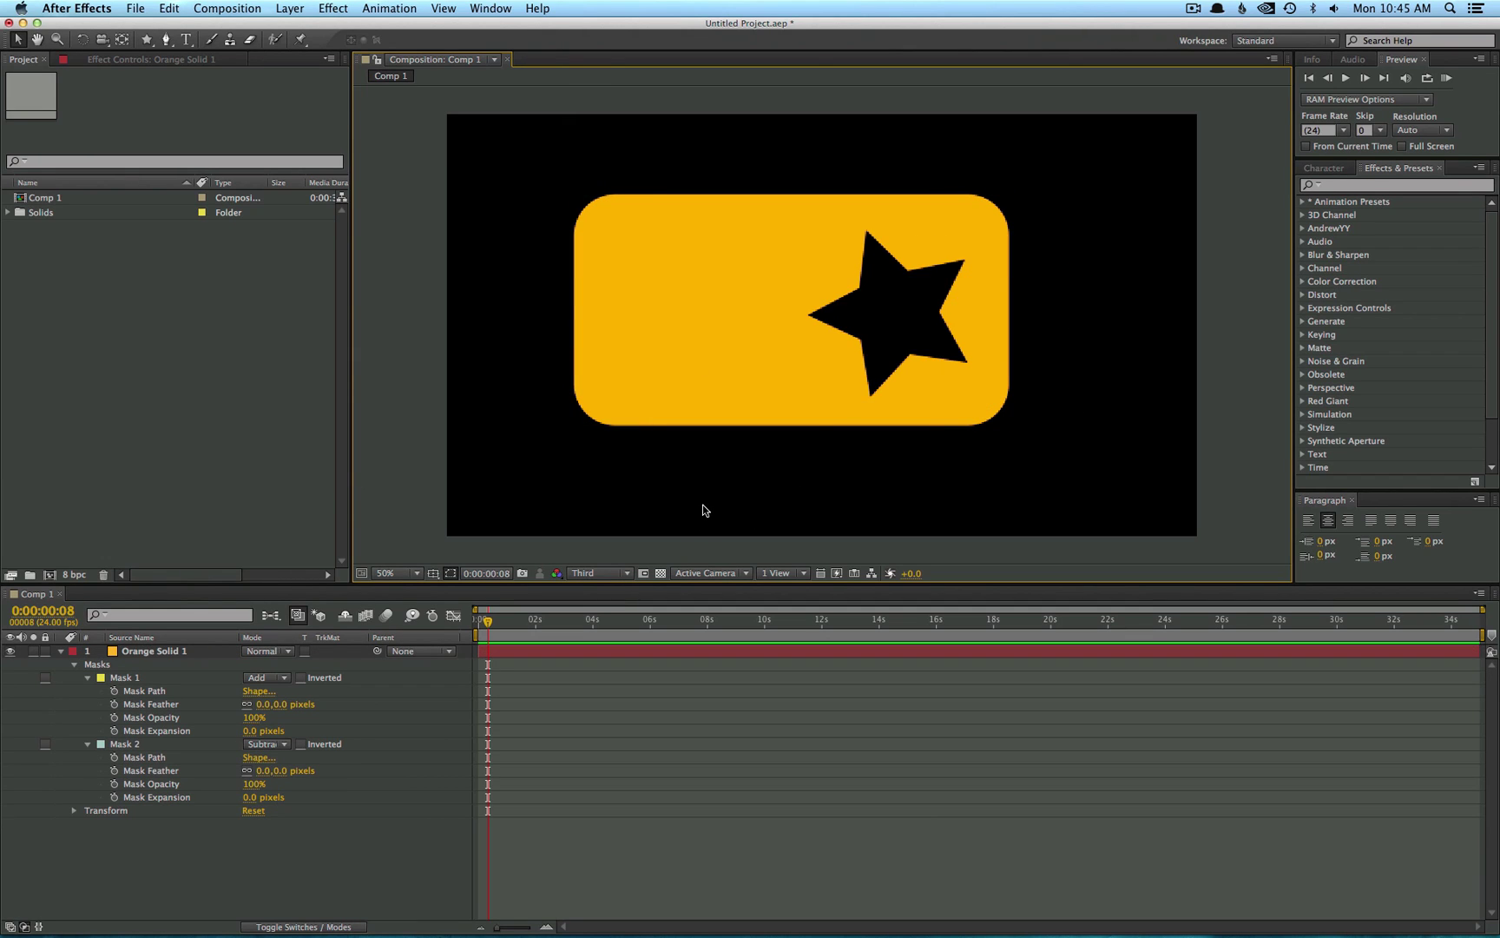
- Collapse and hide the Orange Solid 1 layer
left_click(139, 651)
left_click(61, 651)
left_click(10, 652)
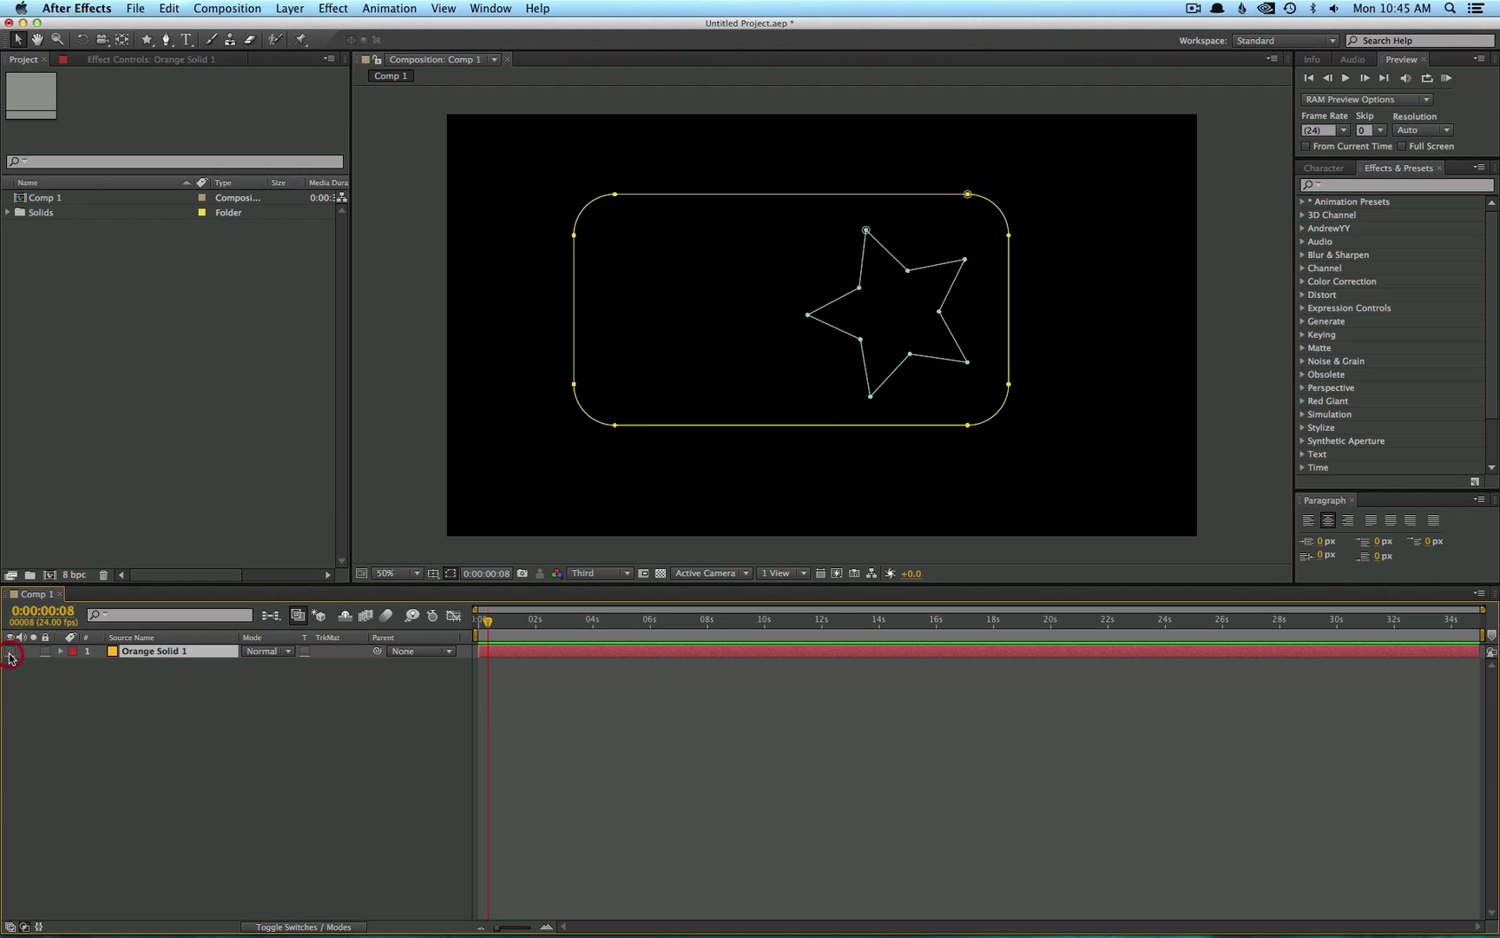
left_click(207, 715)
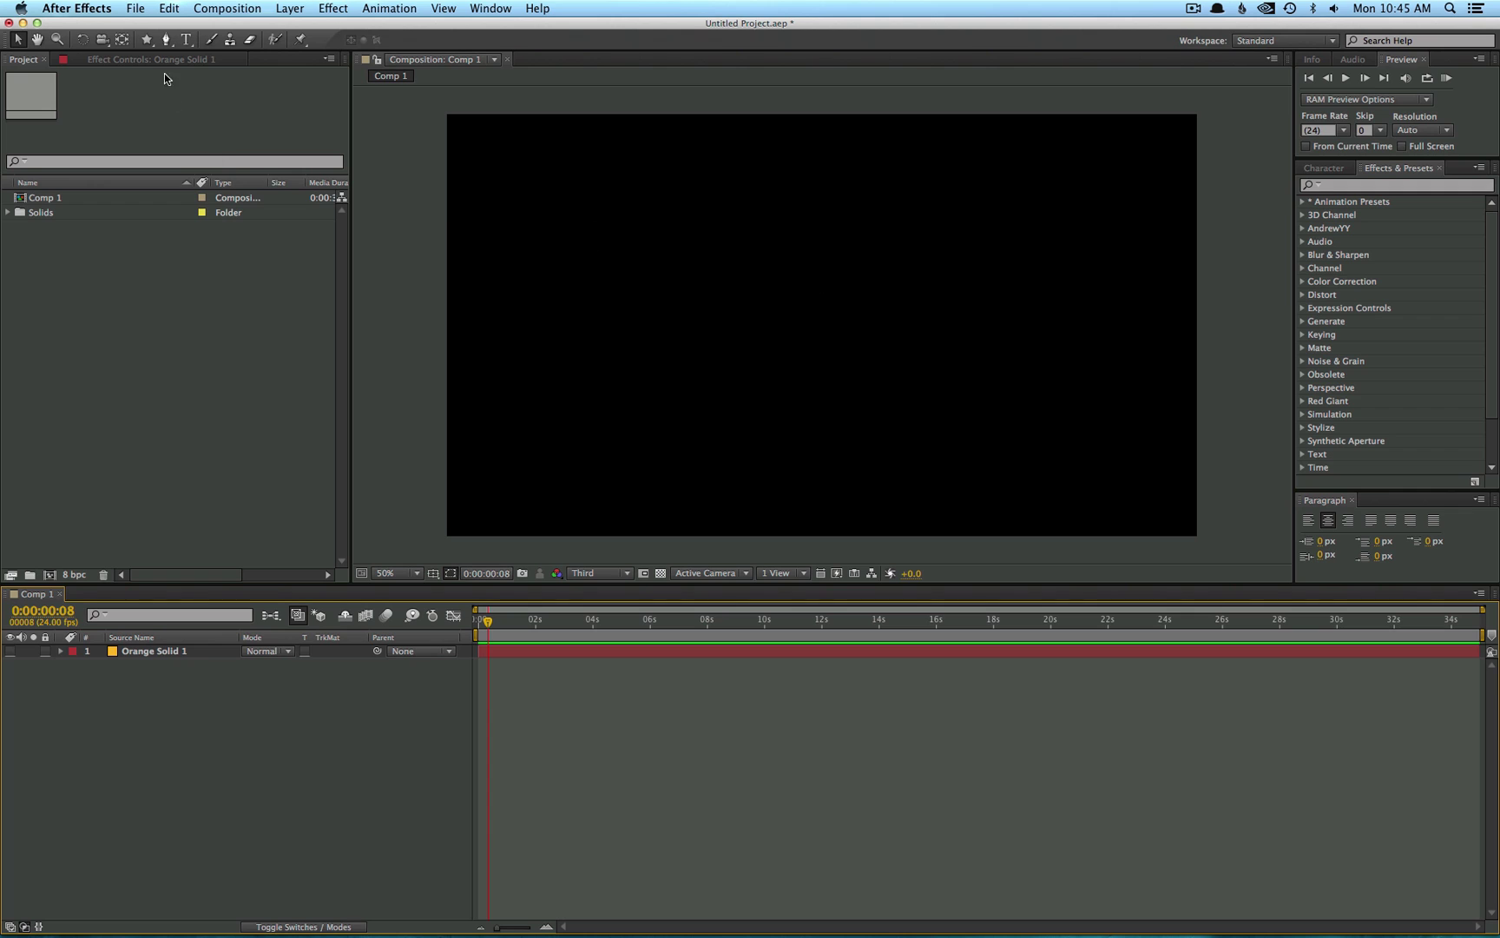
- Draw a blue eight-point star shape, move it to the comp centre, and expand Polystar 1
left_click(147, 40)
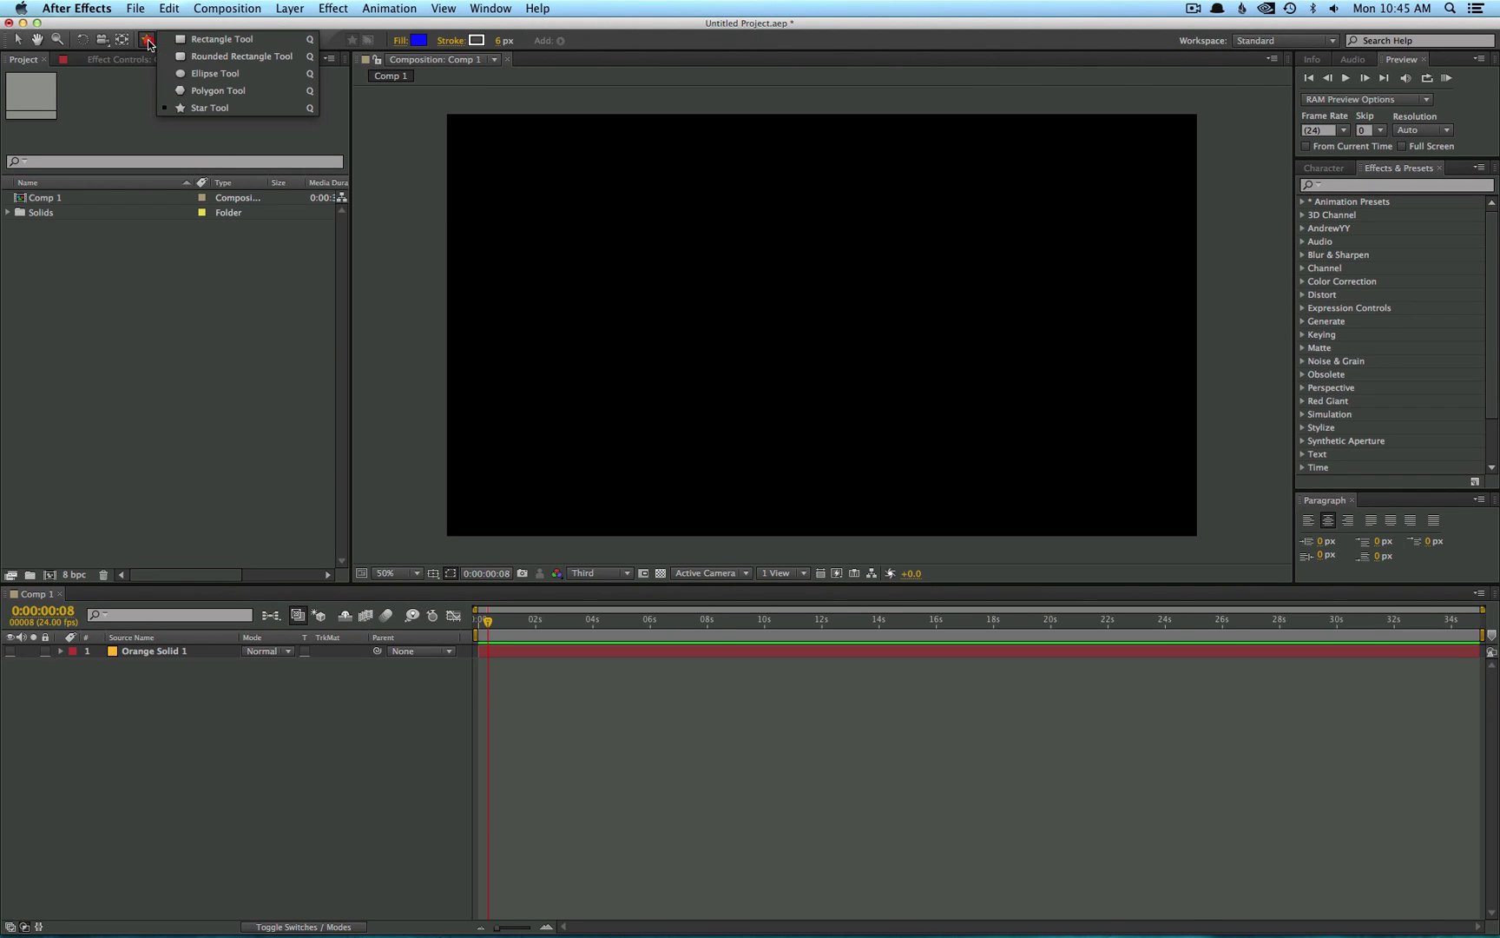
left_click(199, 108)
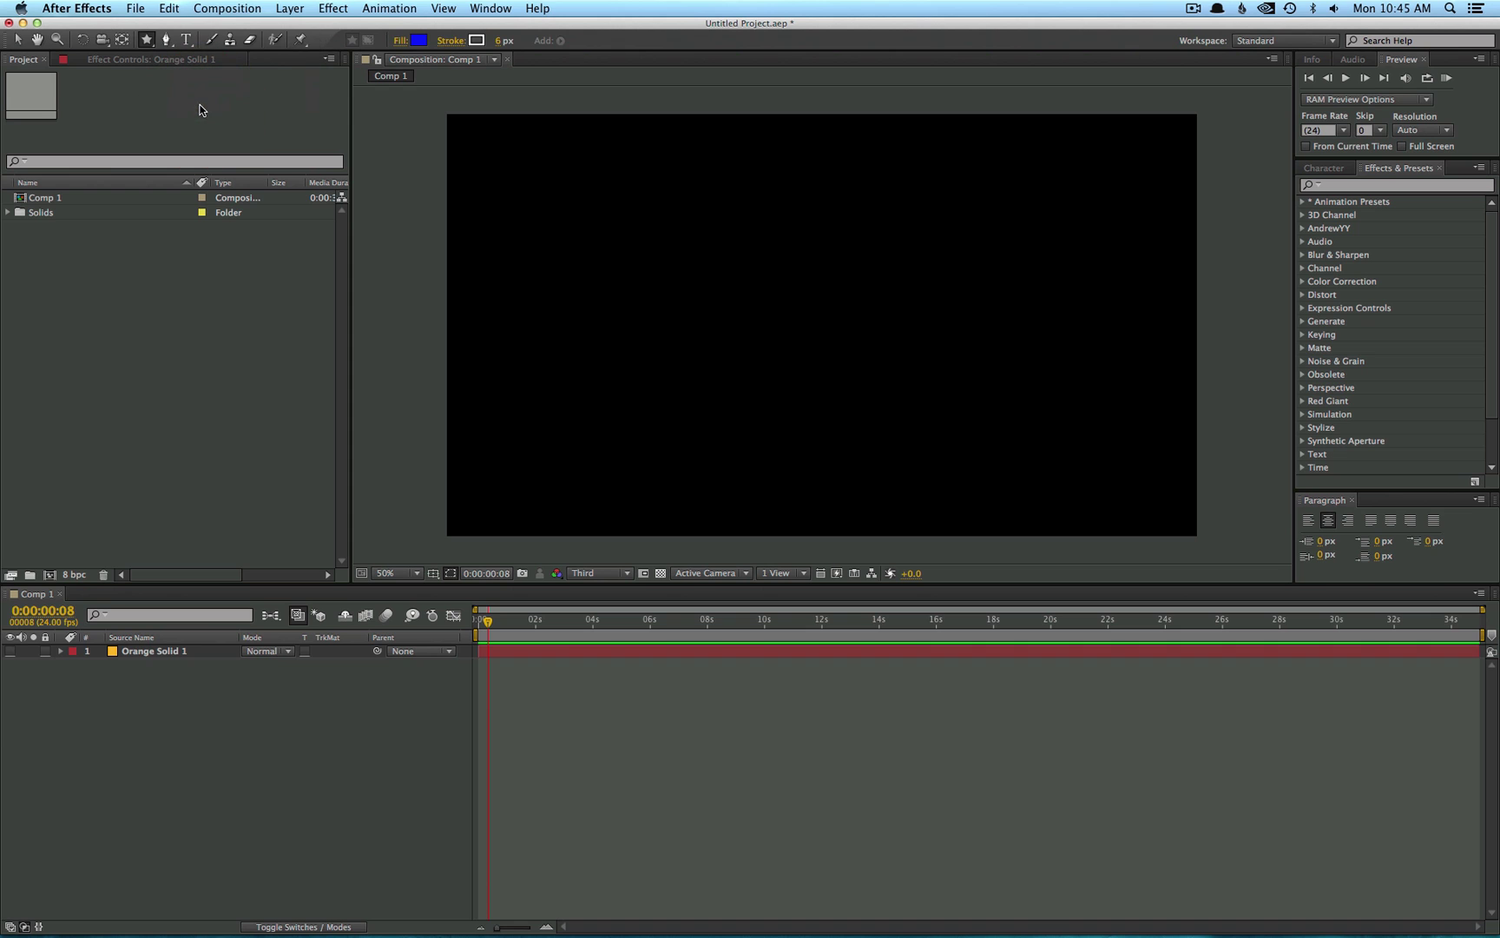
left_click_drag(666, 235, 741, 289)
key("Up")
key("Up")
key("Up")
key("Up")
key("Up")
key("Up")
key("Up")
key("Up")
key("Up")
key("Up")
key("Up")
key("Down")
key("Down")
key("Down")
key("Down")
key("Down")
key("Down")
key("Down")
key("Down")
key("v")
left_click_drag(674, 222, 831, 277)
left_click(87, 678)
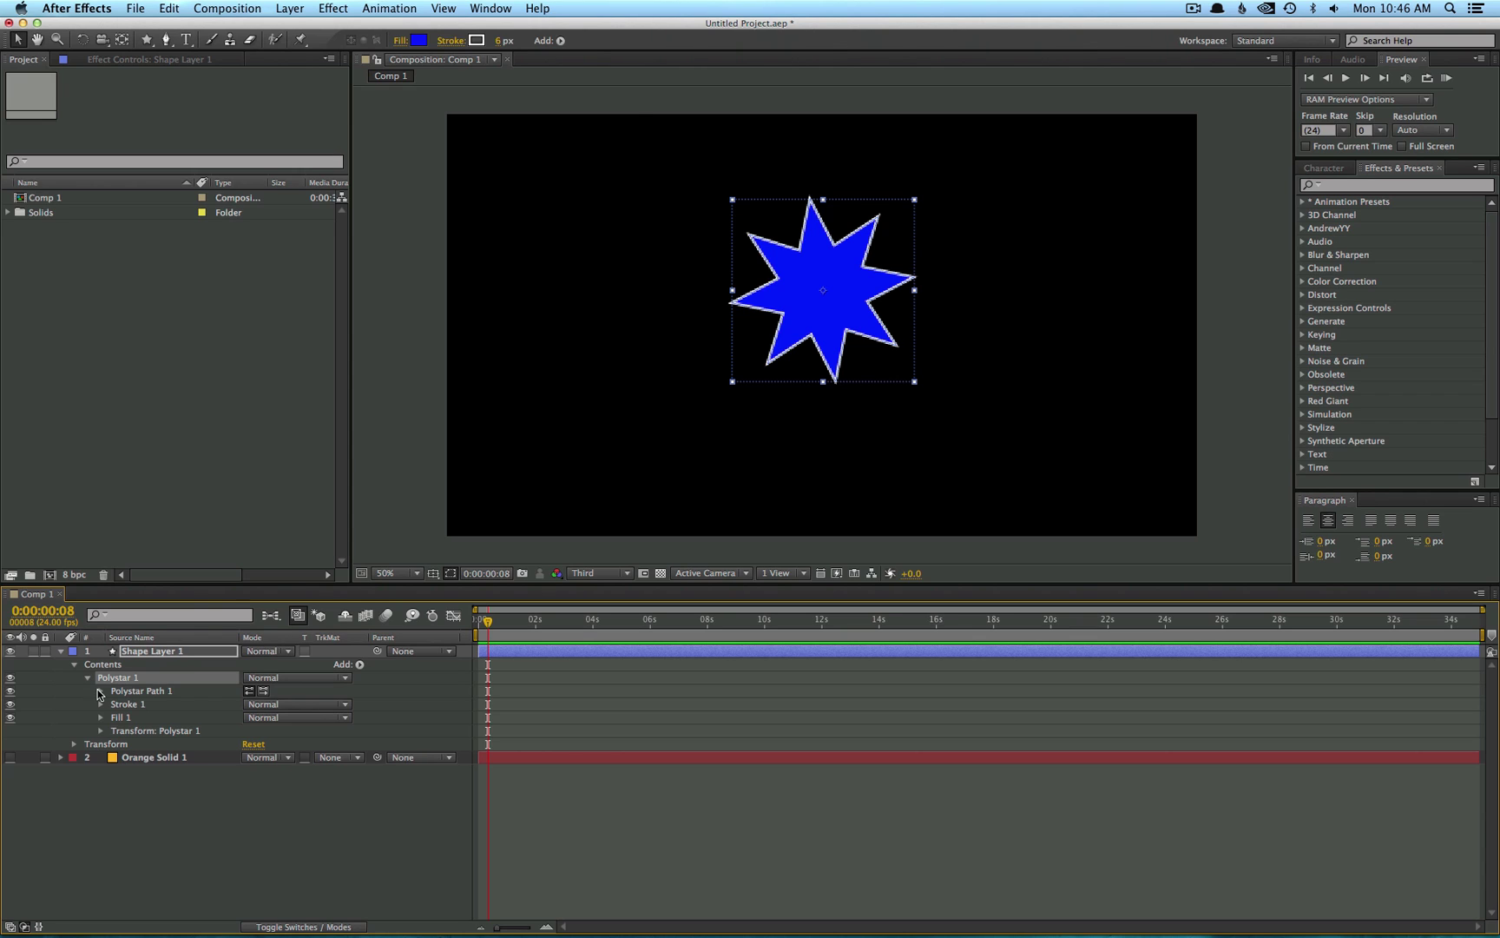
- Toggle the star's stroke and fill on and off, ending with both visible
left_click(9, 704)
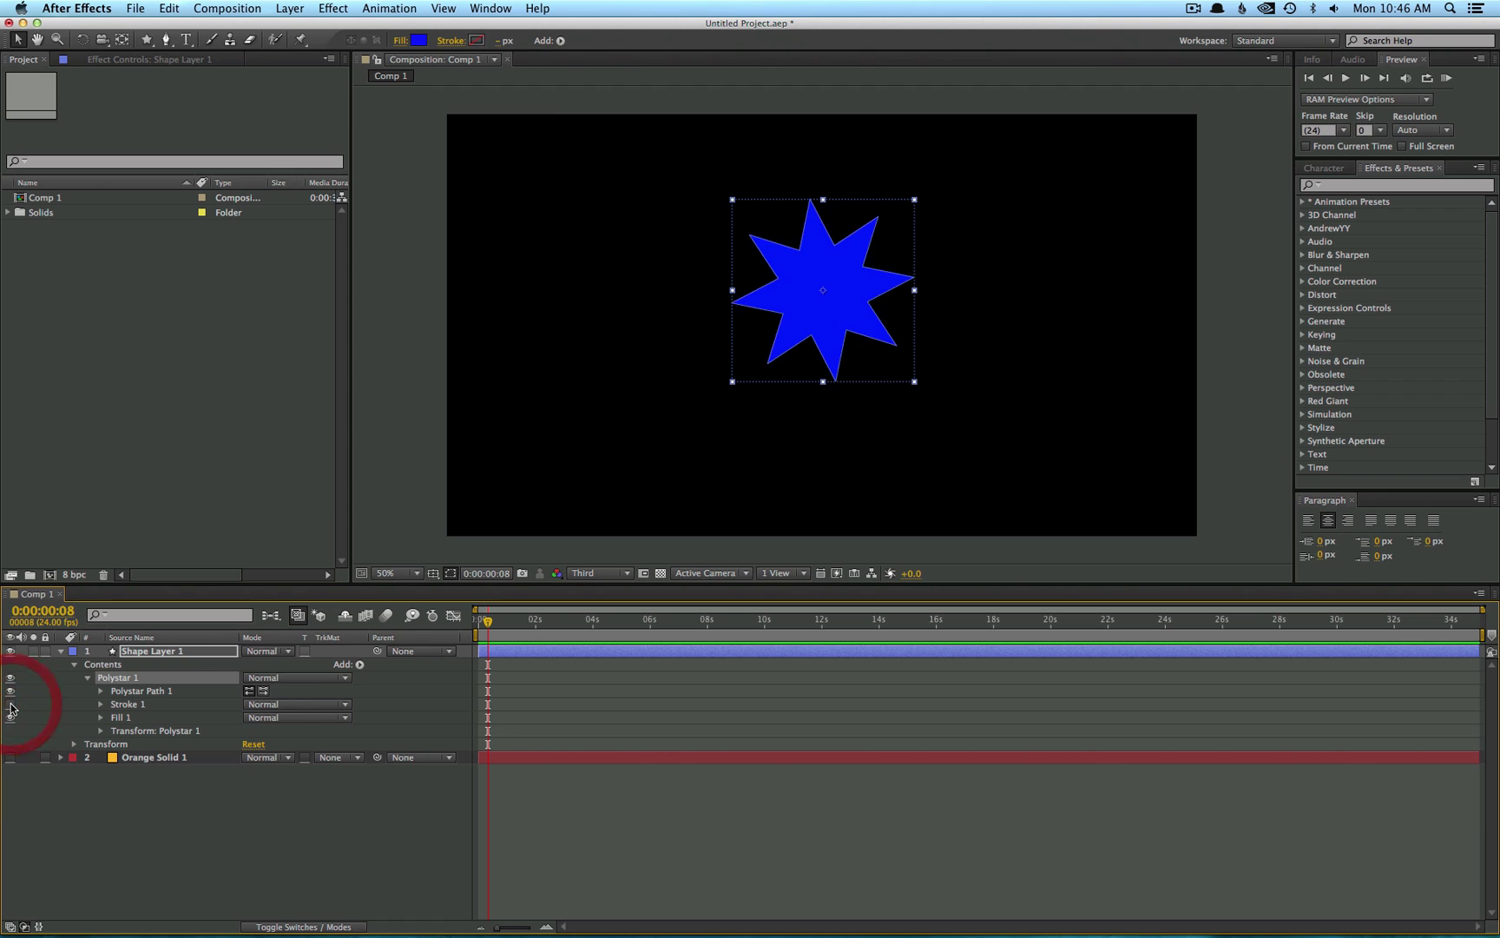
left_click(10, 705)
left_click(9, 704)
left_click(9, 704)
left_click(10, 718)
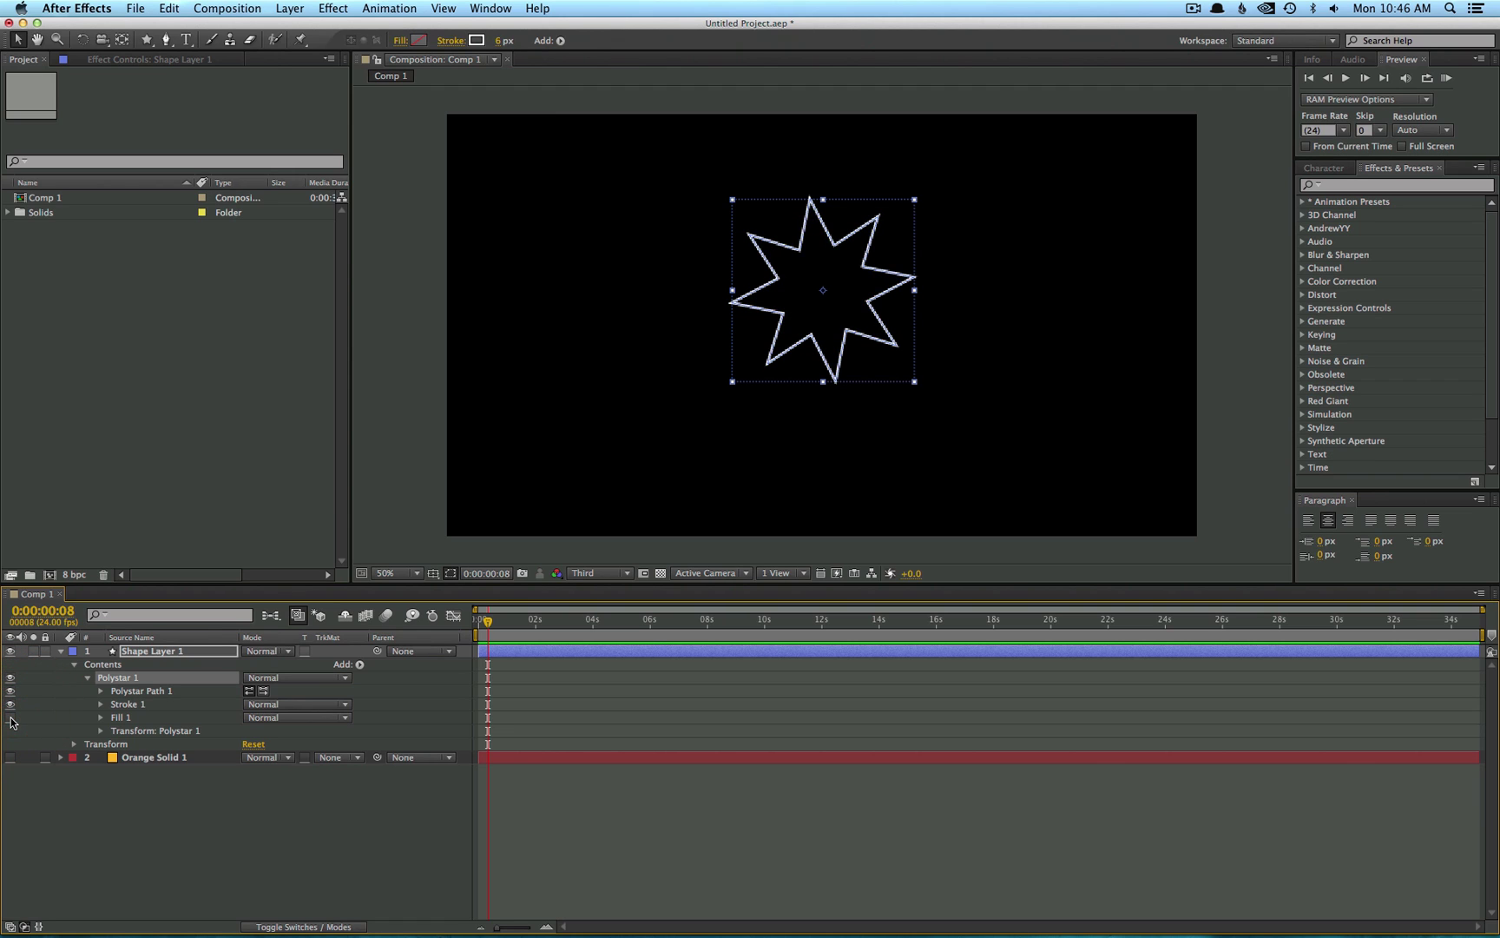
left_click(10, 717)
left_click(9, 717)
left_click(100, 717)
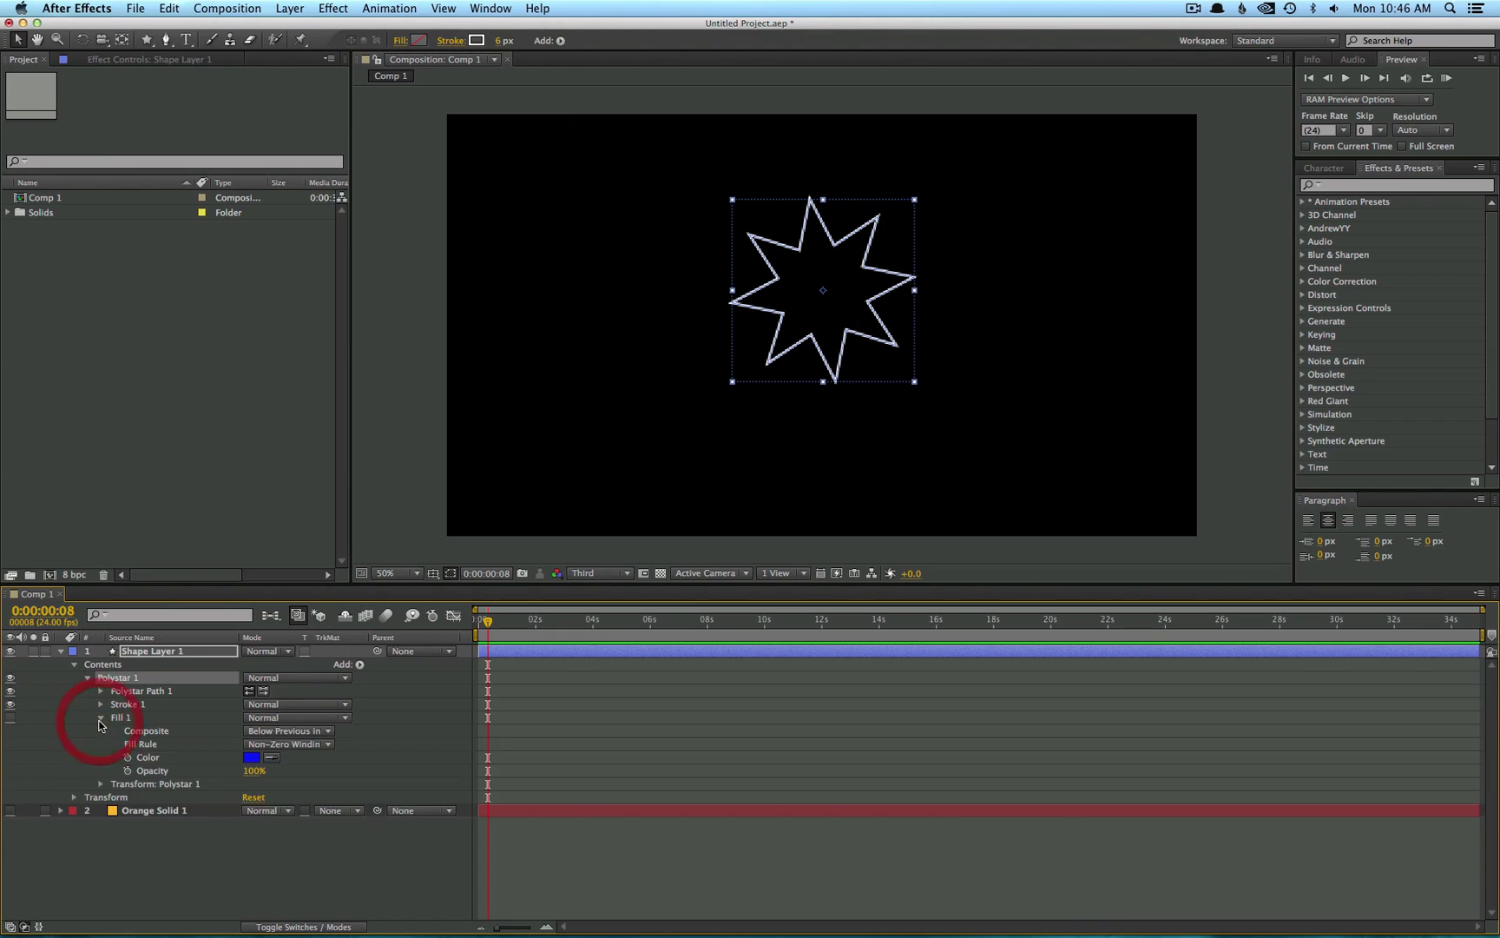
left_click(101, 704)
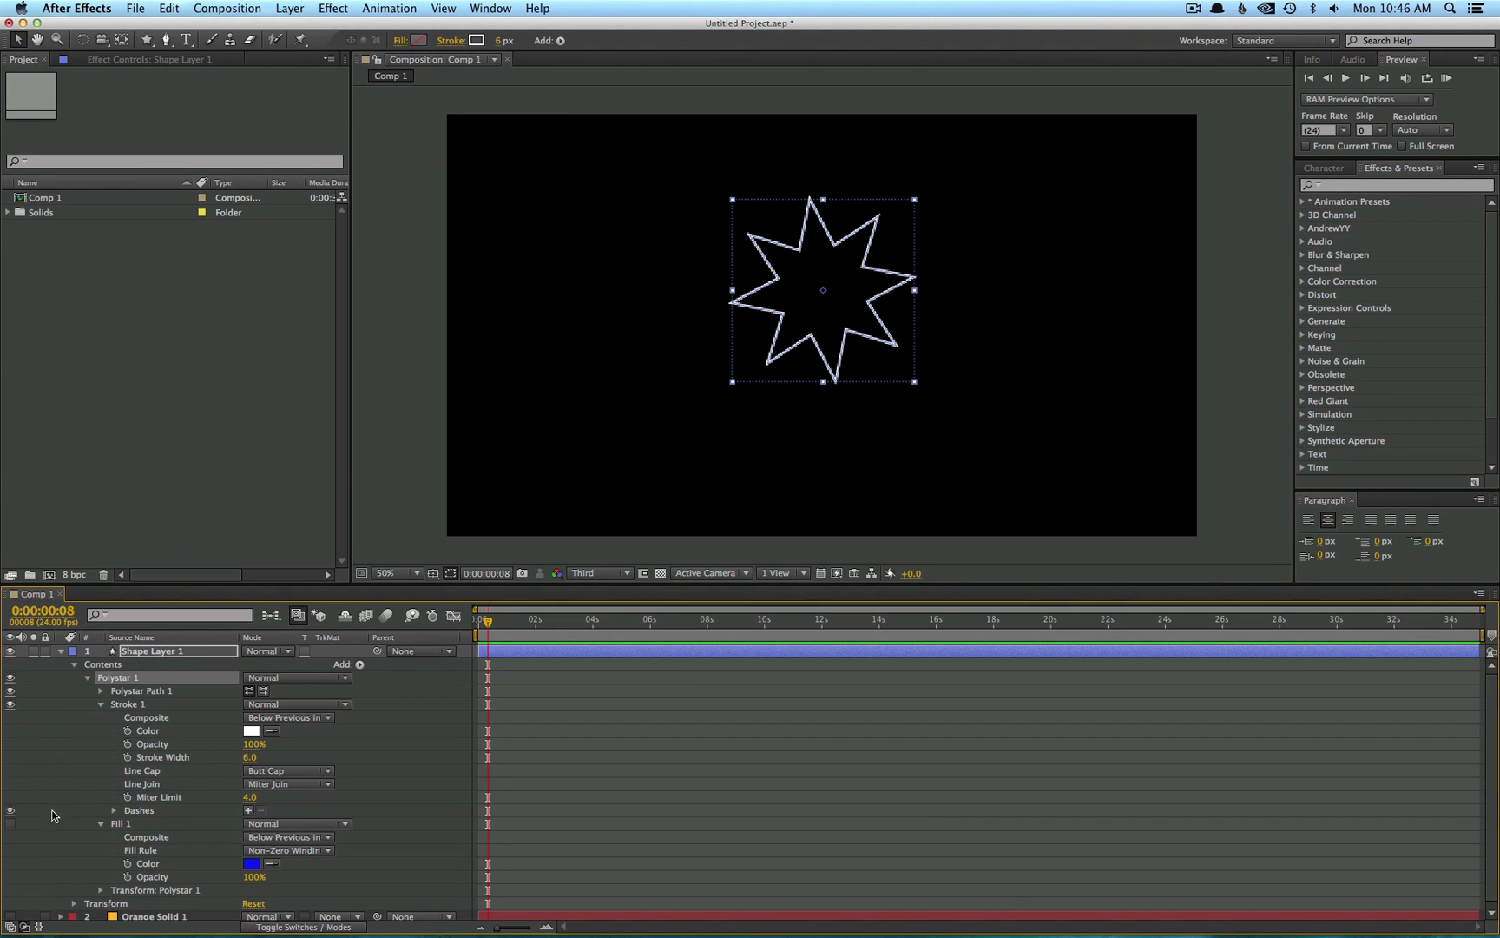
left_click(8, 823)
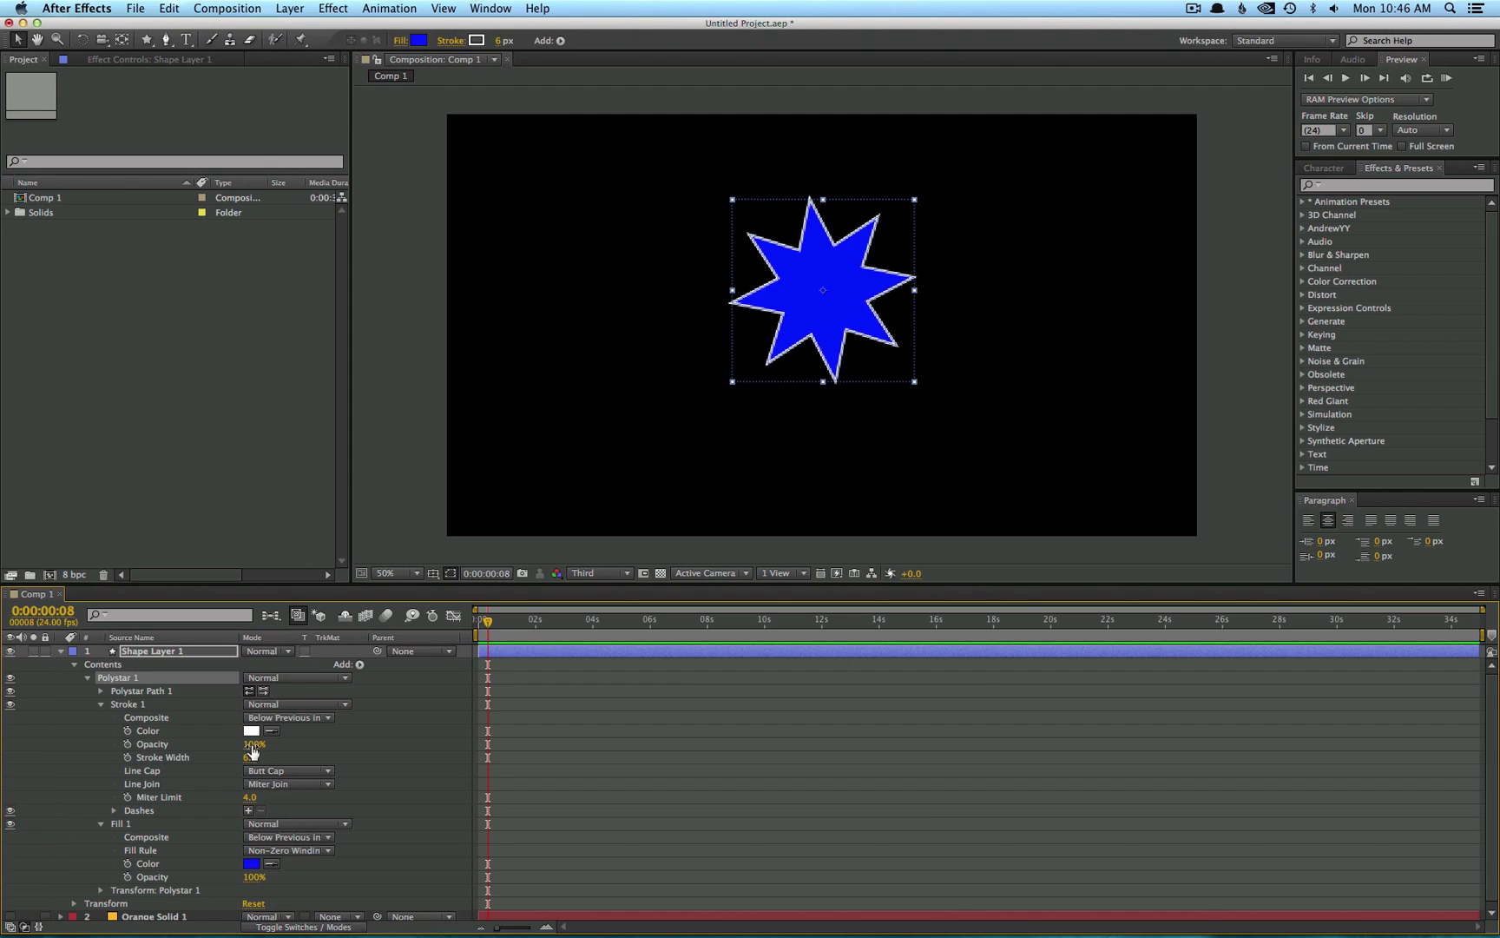
- Lower the white stroke's opacity and set it to Round Cap and Round Join
mouse_move(253, 752)
left_mouse_down()
mouse_move(217, 745)
mouse_move(270, 745)
left_mouse_up()
left_click(286, 770)
left_click(287, 803)
left_click(287, 783)
left_click(318, 812)
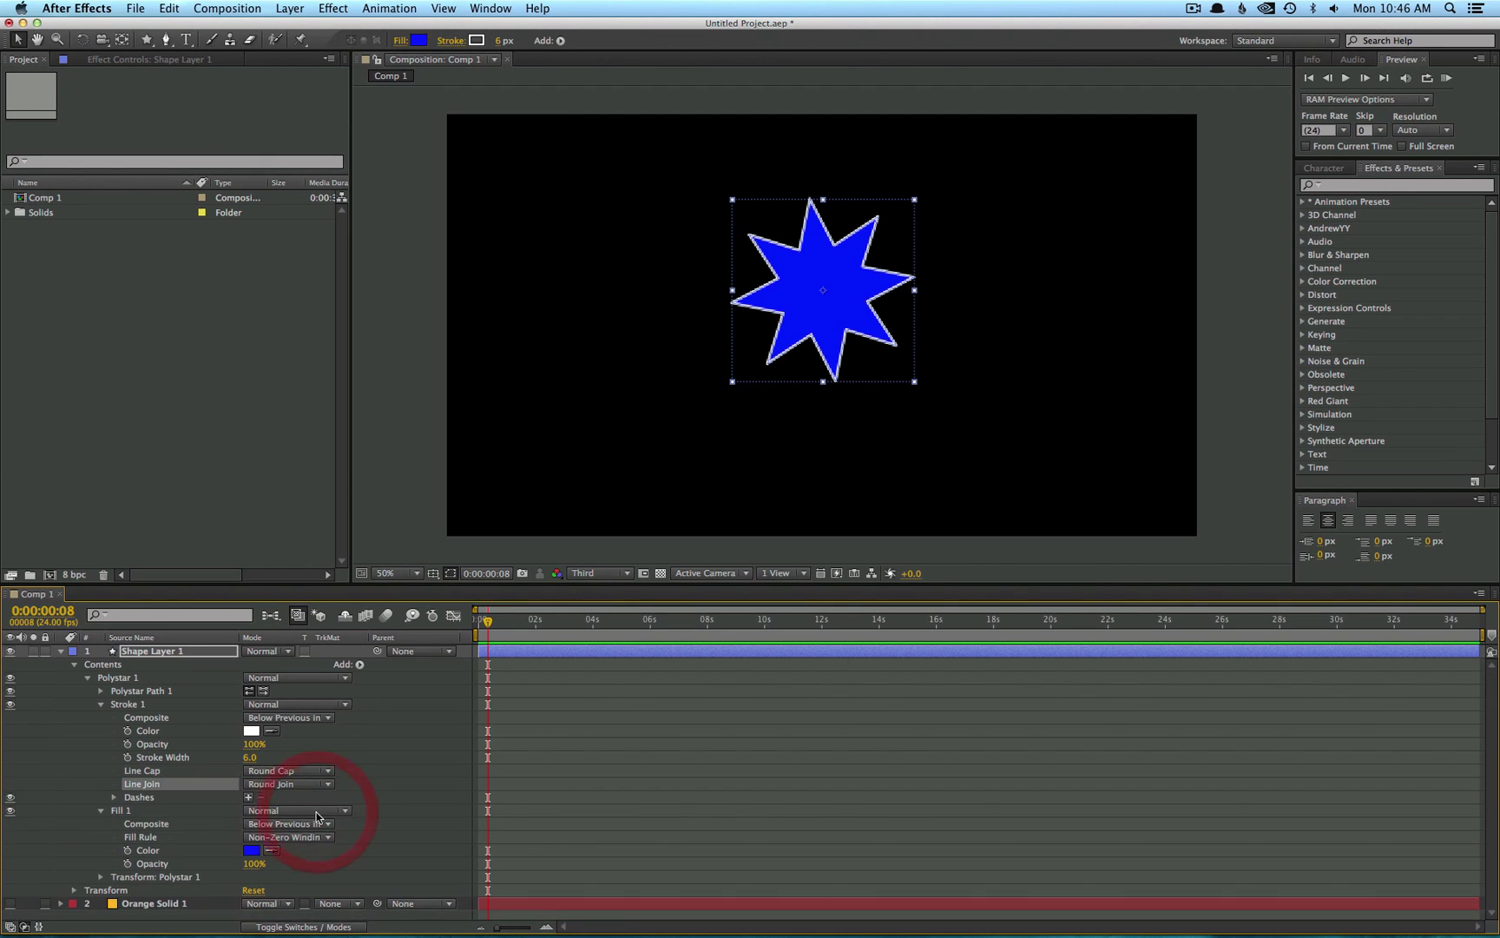
- Try dashes at length 21, then thicken the stroke width to 19 pixels
left_click(120, 800)
left_click(249, 797)
mouse_move(252, 810)
left_mouse_down()
mouse_move(268, 808)
mouse_move(254, 823)
mouse_move(369, 821)
left_mouse_up()
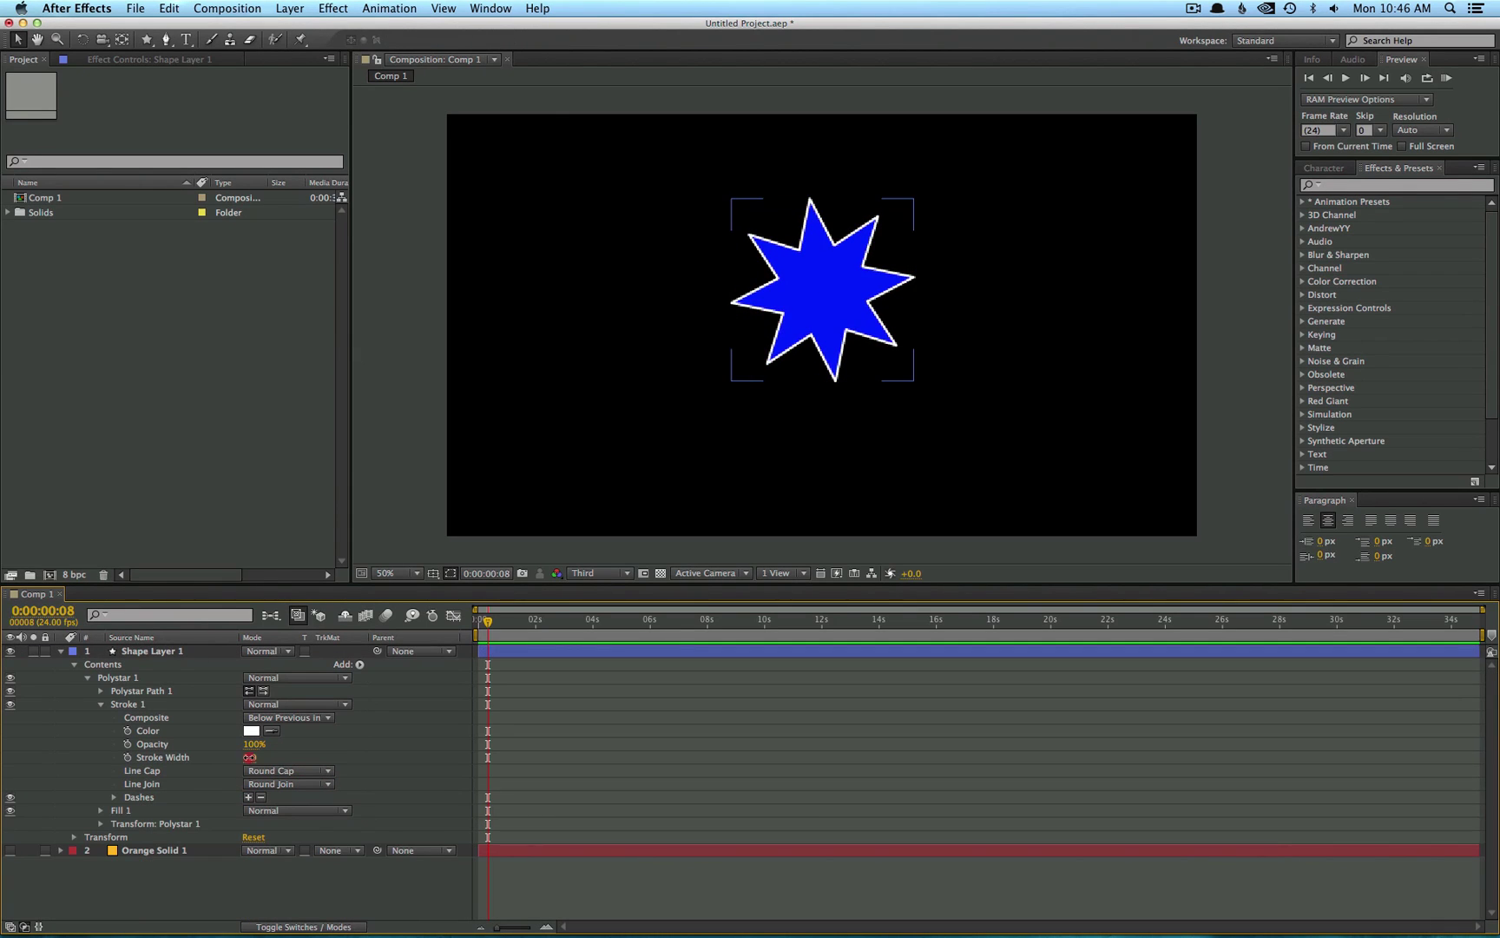
mouse_move(250, 758)
left_mouse_down()
mouse_move(292, 760)
mouse_move(268, 763)
left_mouse_up()
- Add Pucker & Bloat to the star with Amount 448
left_click(99, 704)
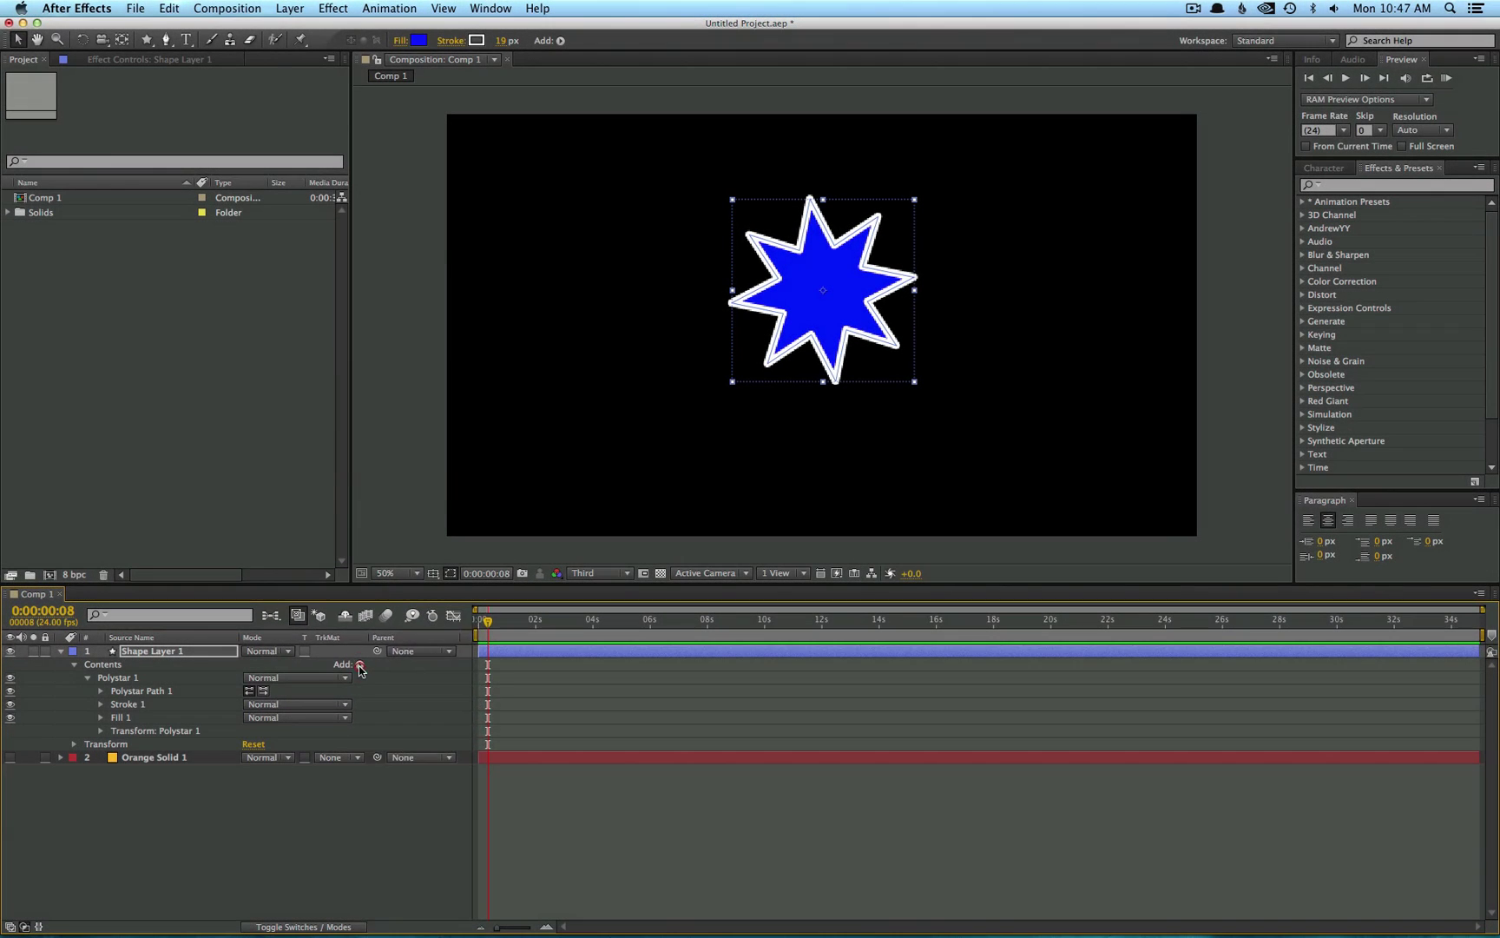
left_click(355, 665)
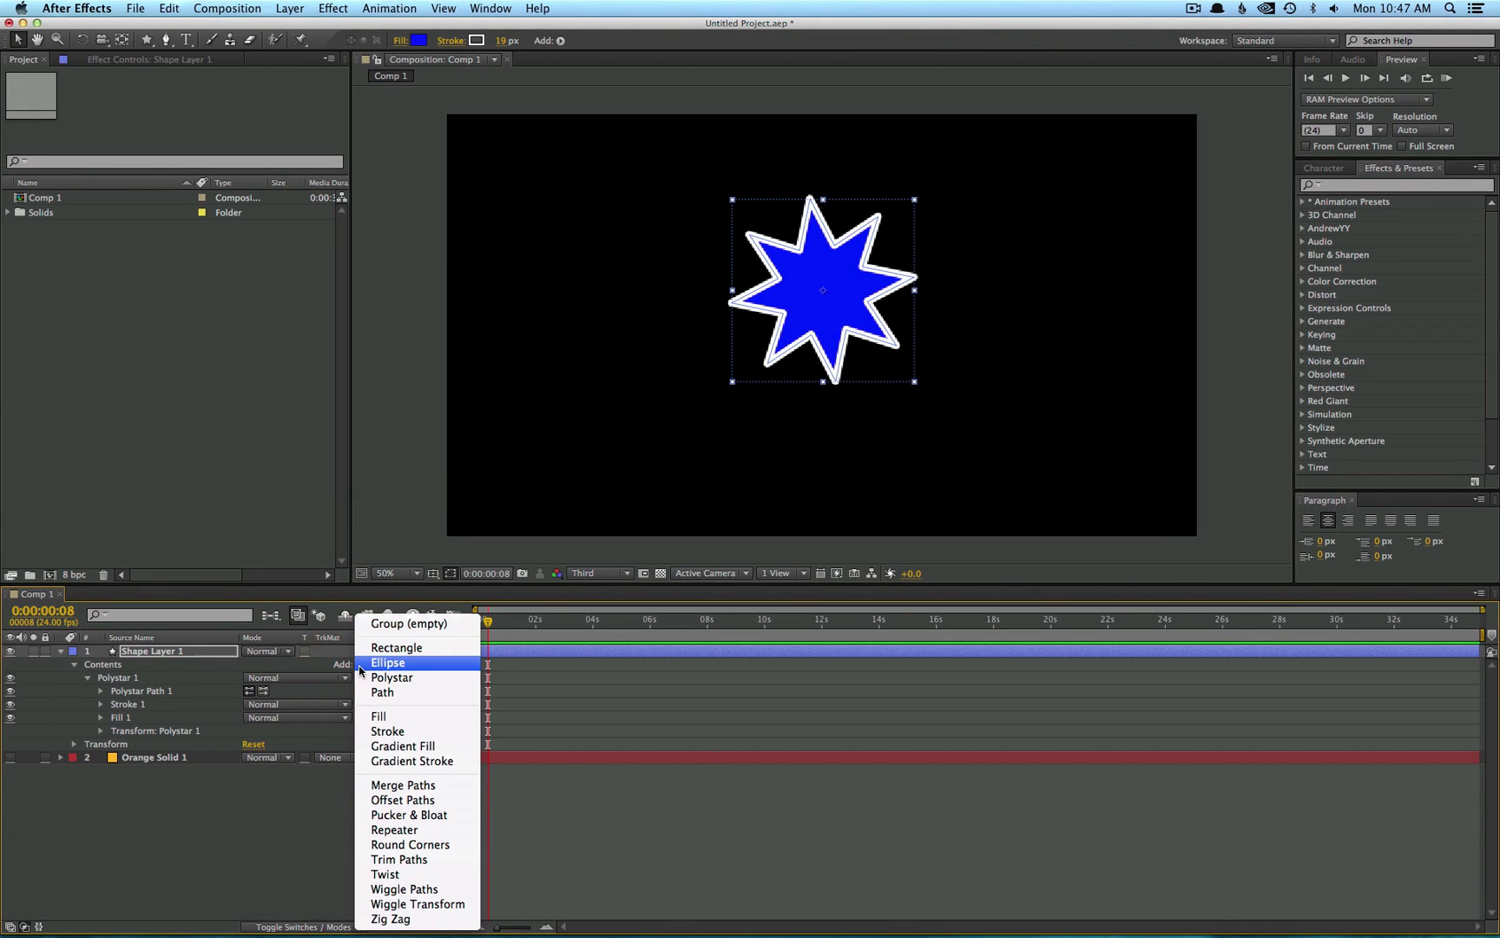
left_click(432, 816)
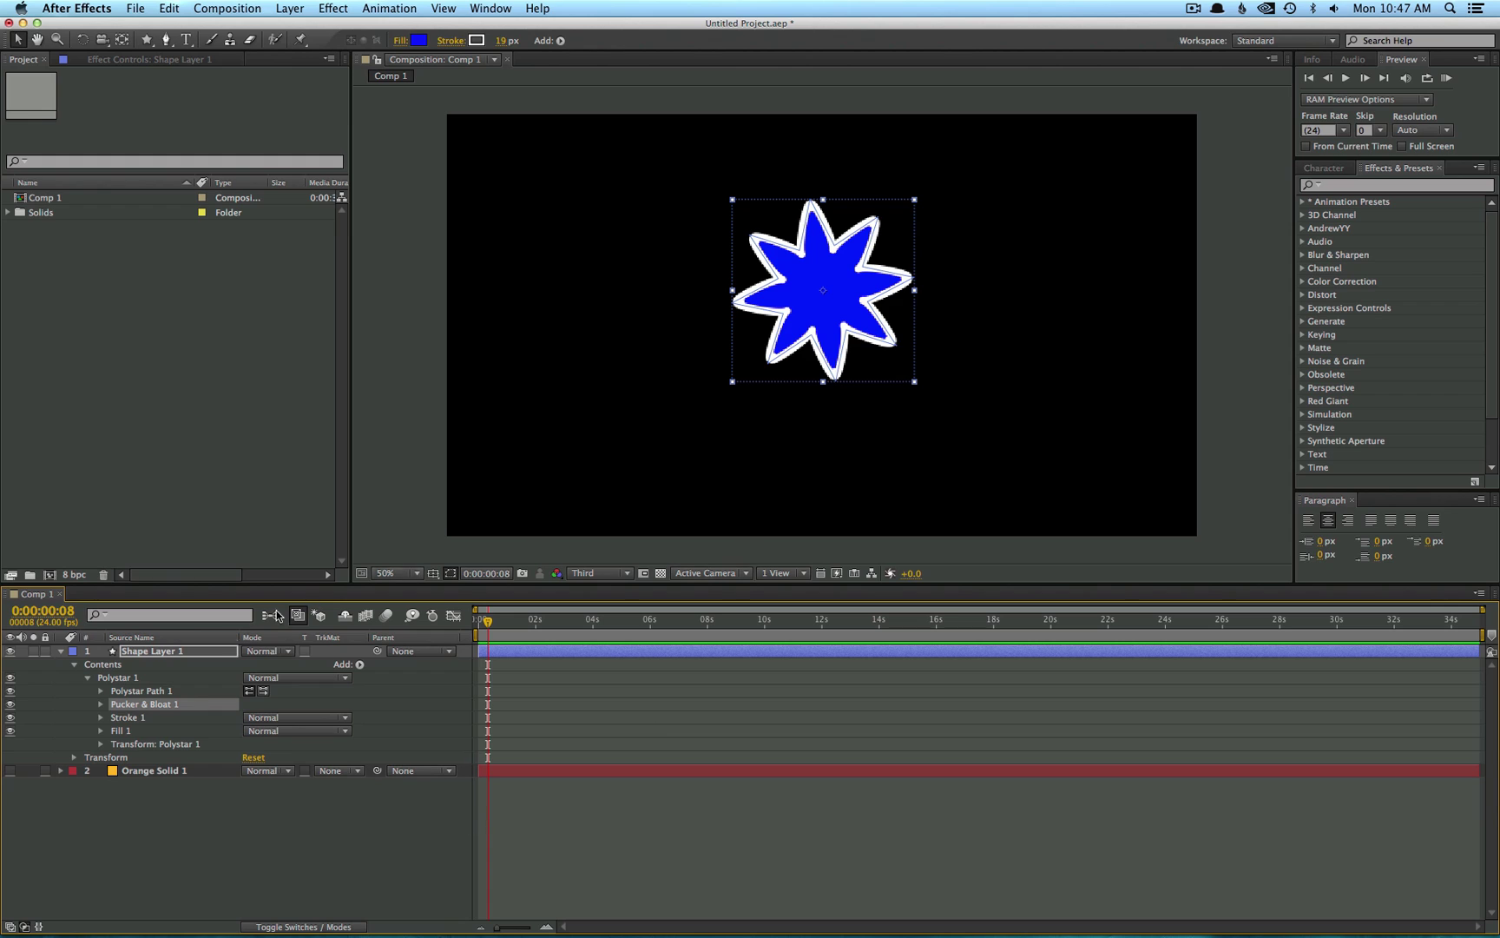
left_click(101, 704)
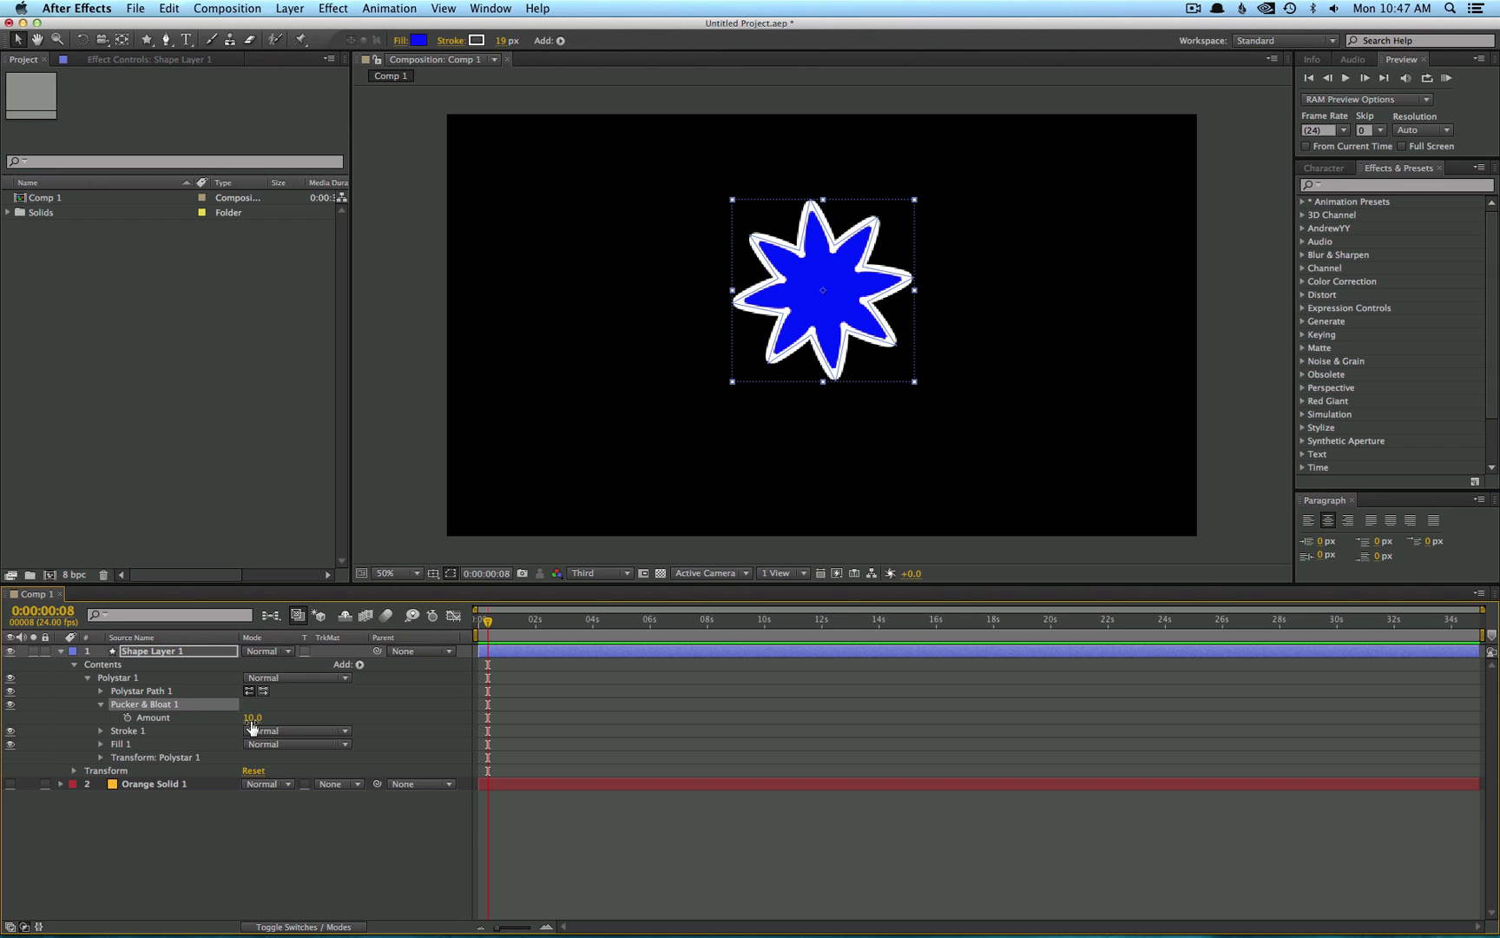
left_click_drag(253, 719, 595, 720)
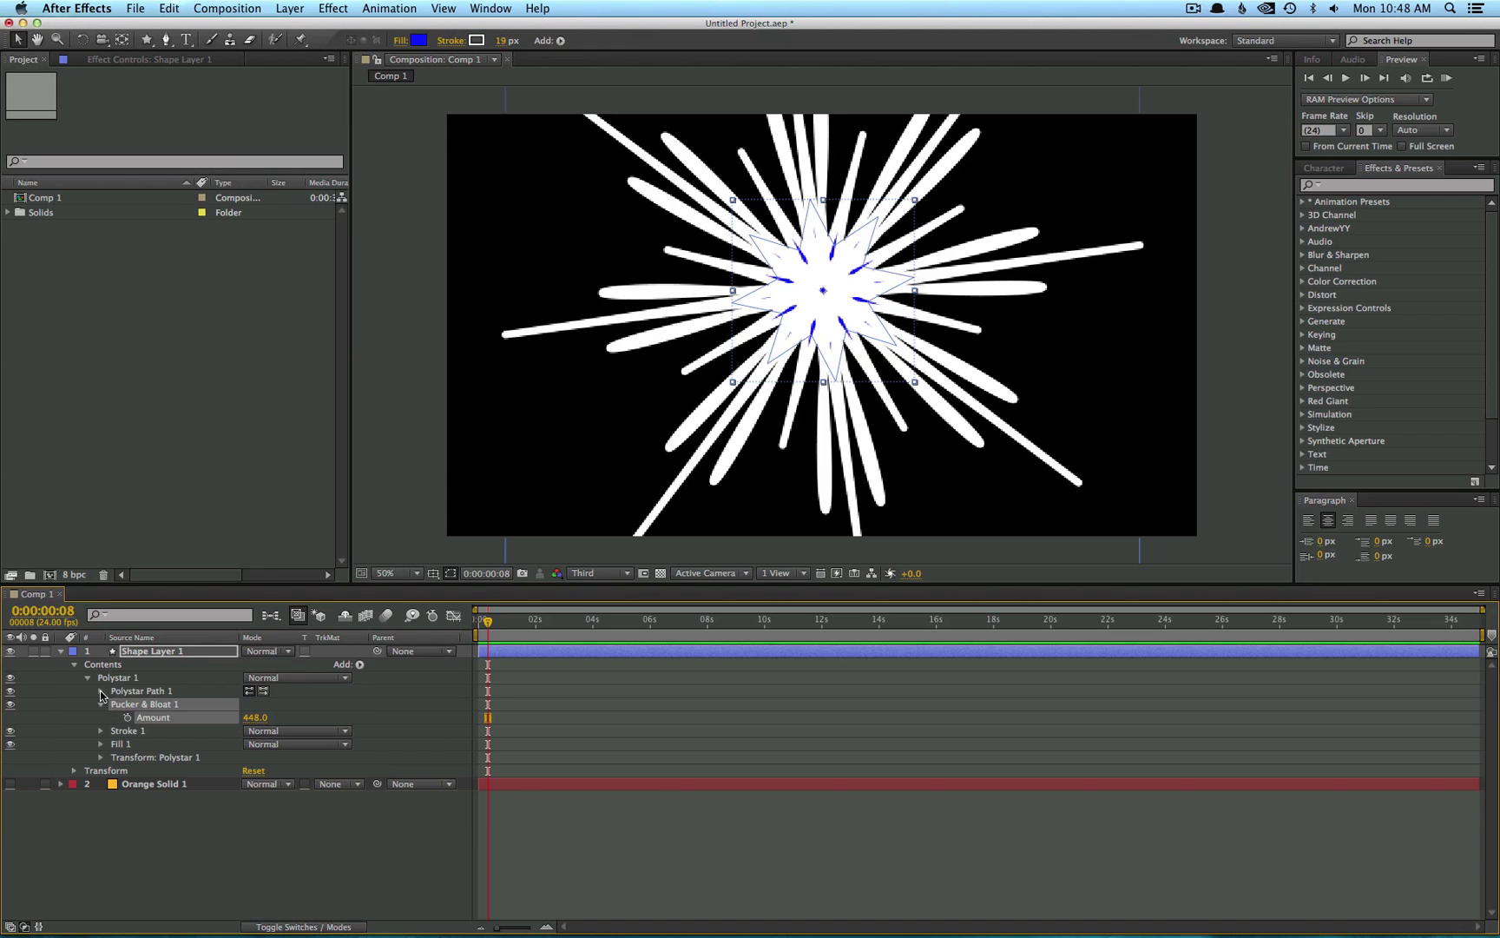
- Set the stroke width to 4 and disable Pucker & Bloat 1
left_click(100, 690)
left_click(101, 690)
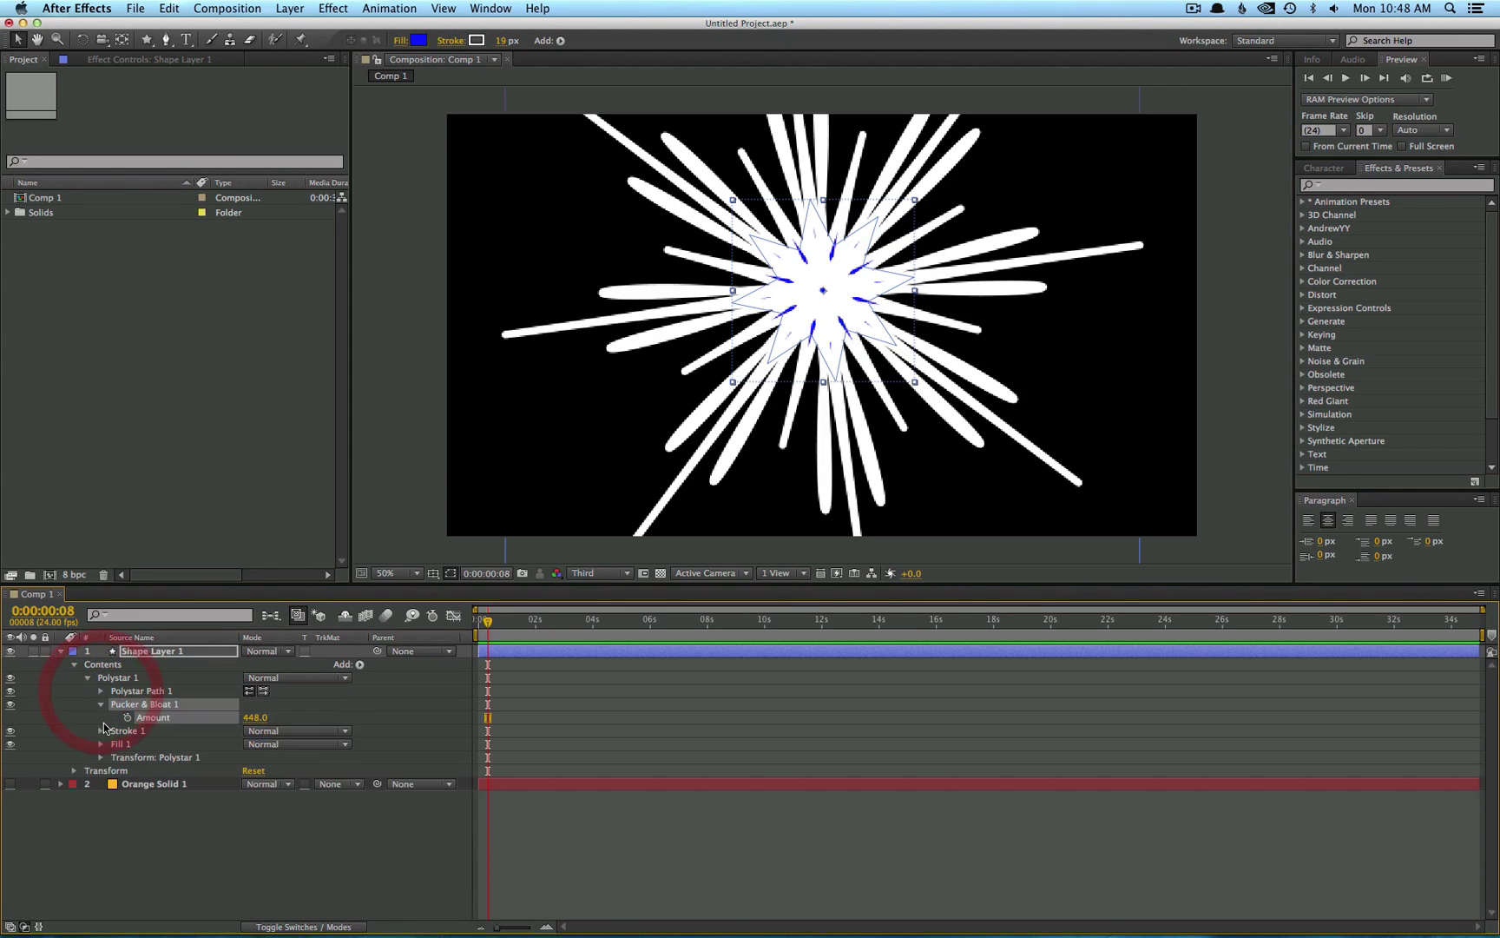
left_click(101, 731)
left_click_drag(260, 784, 237, 783)
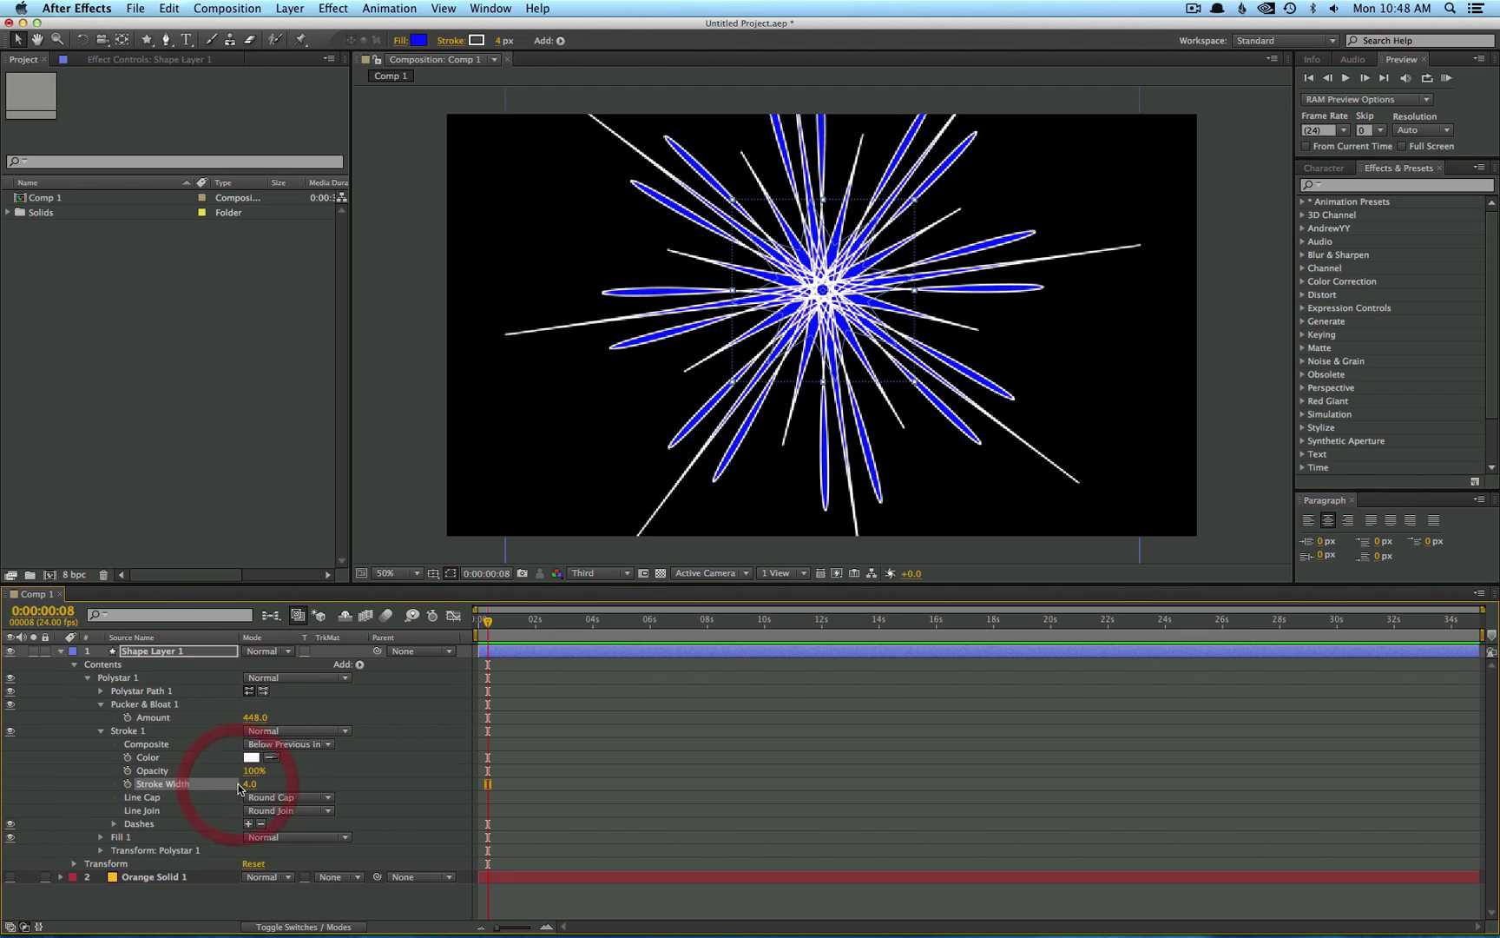
left_click(102, 732)
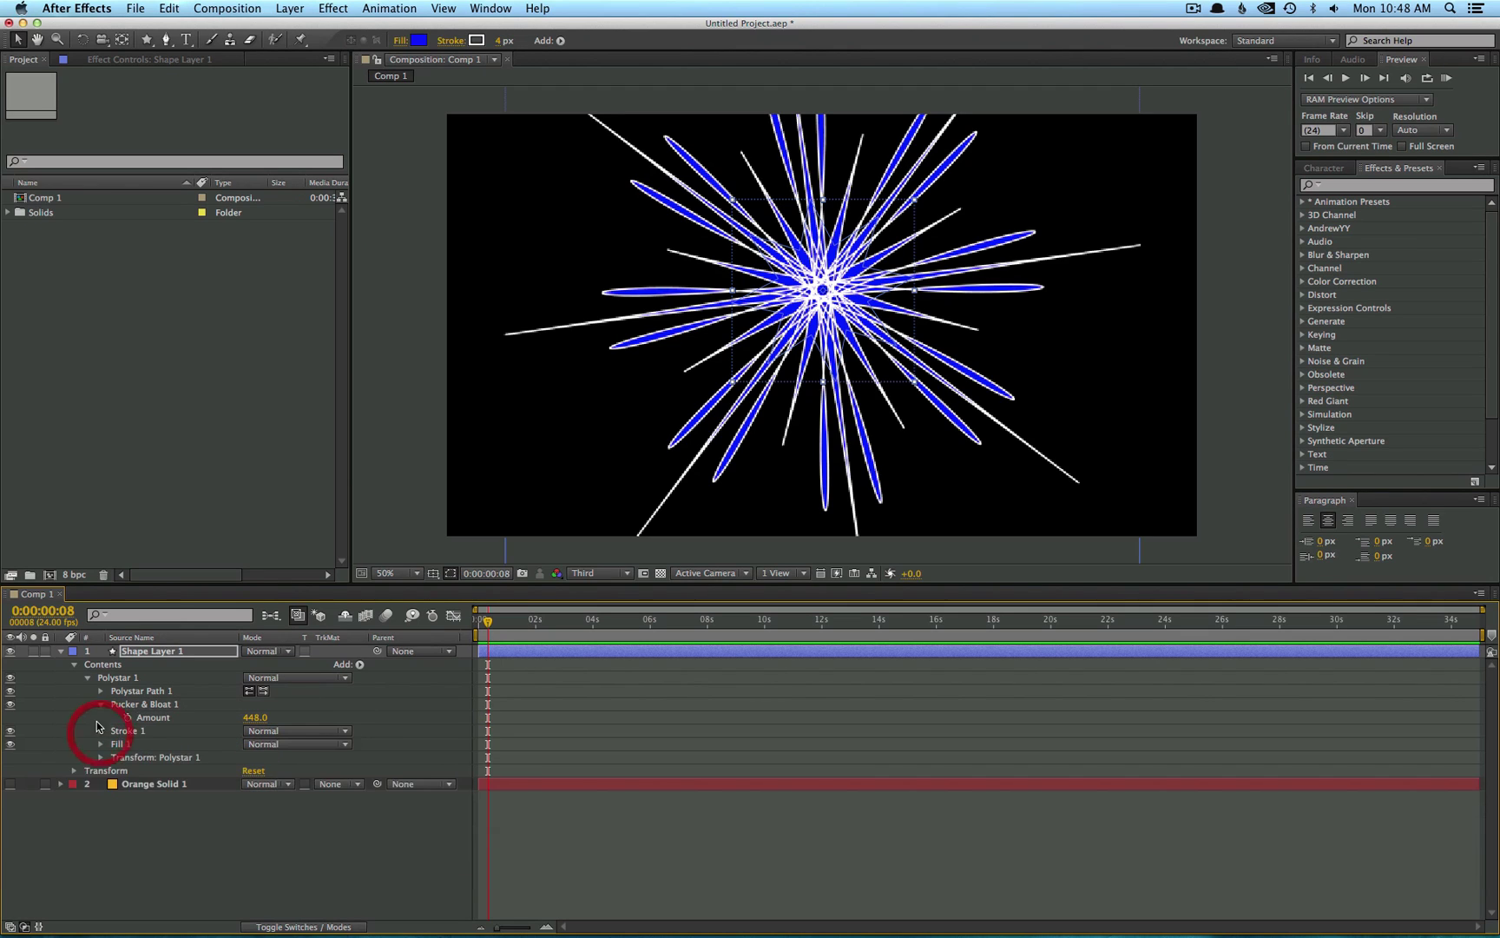
left_click(10, 704)
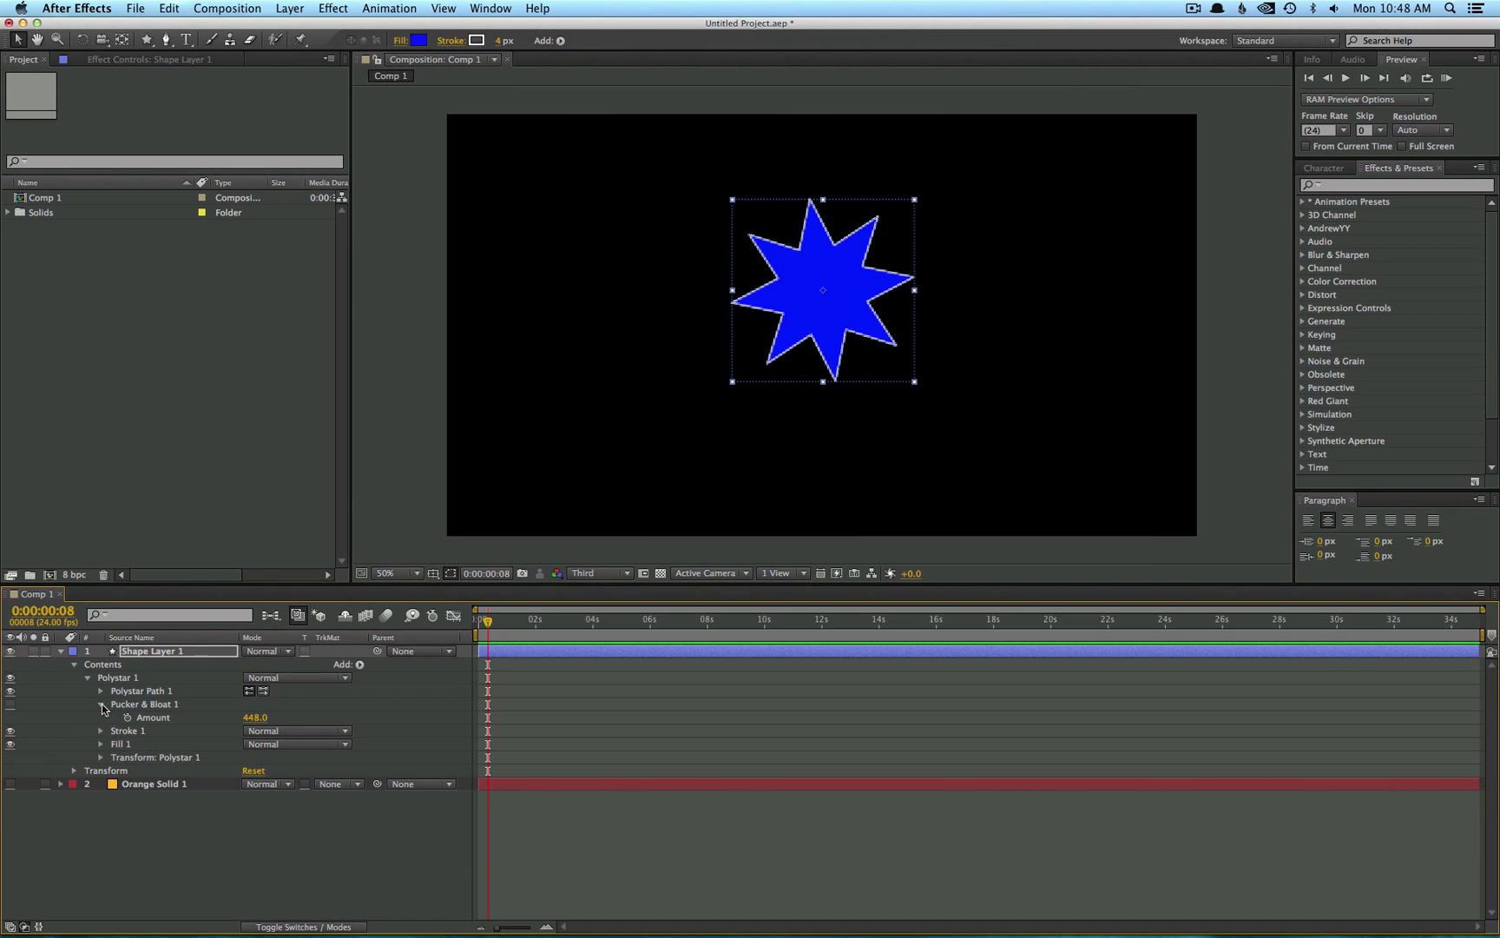
- Add a Repeater to the star and raise it to 8 copies
left_click(102, 703)
left_click(360, 664)
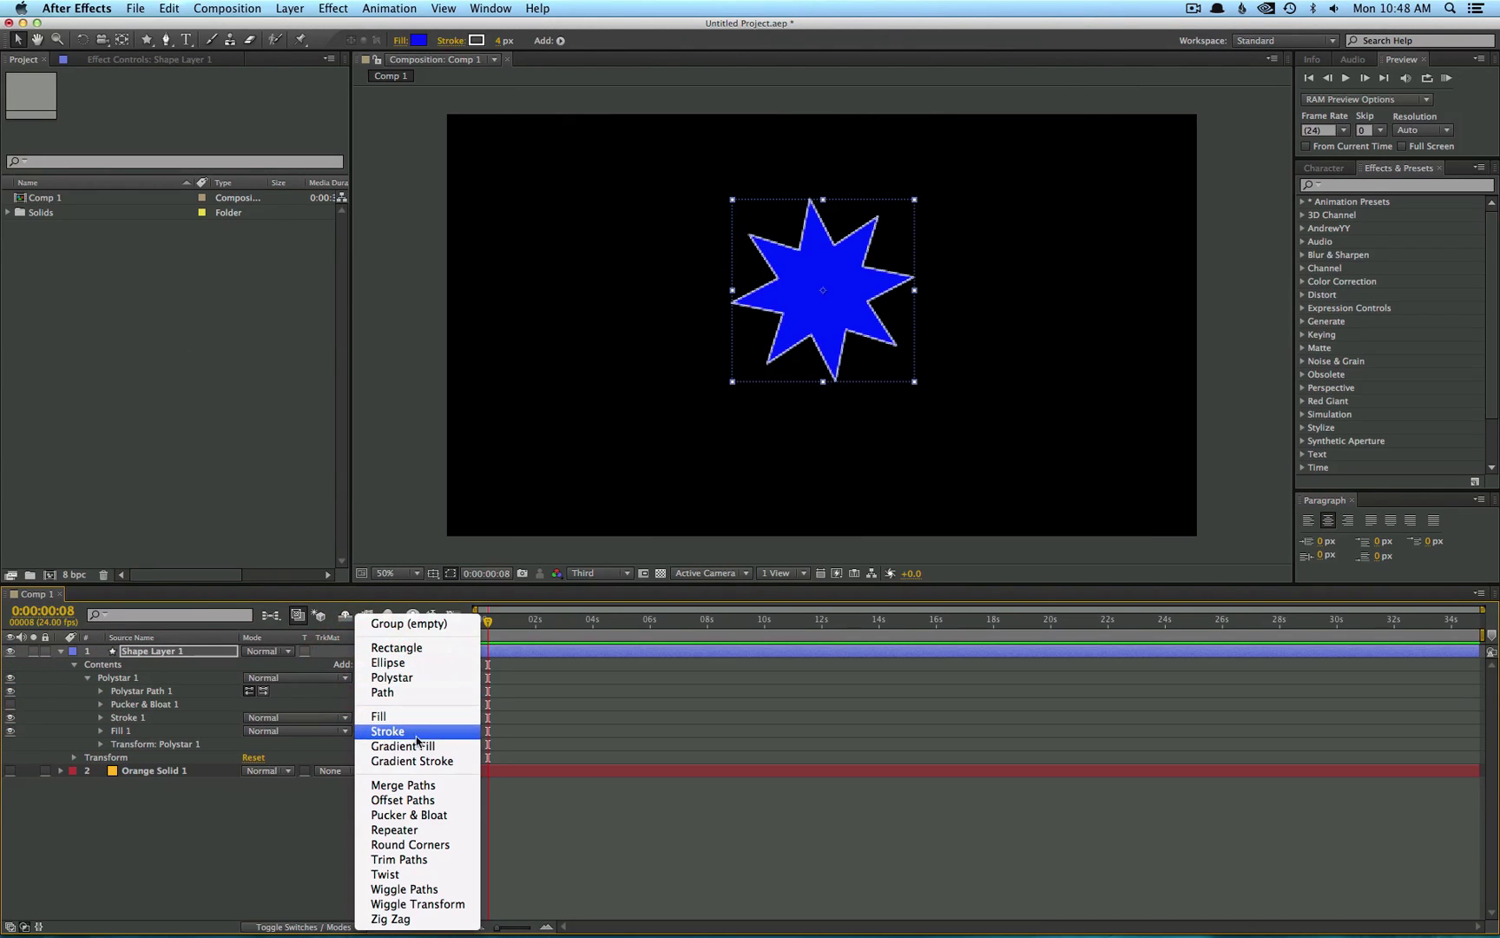
left_click(443, 831)
left_click(100, 744)
left_click_drag(254, 760, 242, 776)
- Set the Repeater transform scale to 71% and select Pucker & Bloat 1
left_click(114, 797)
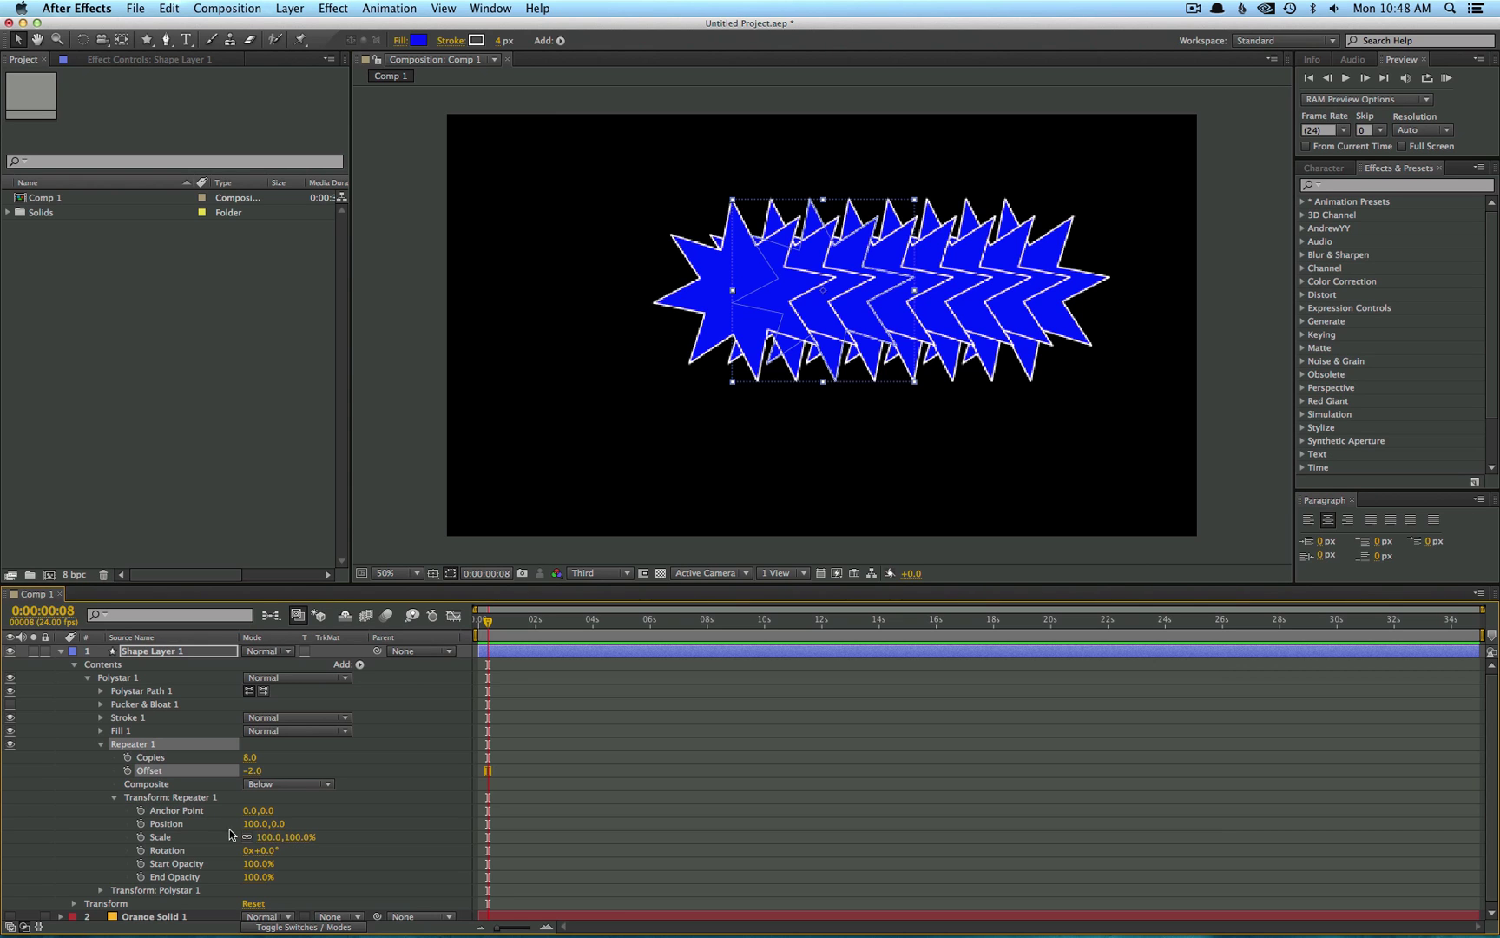
left_click_drag(262, 838, 312, 850)
left_click(101, 744)
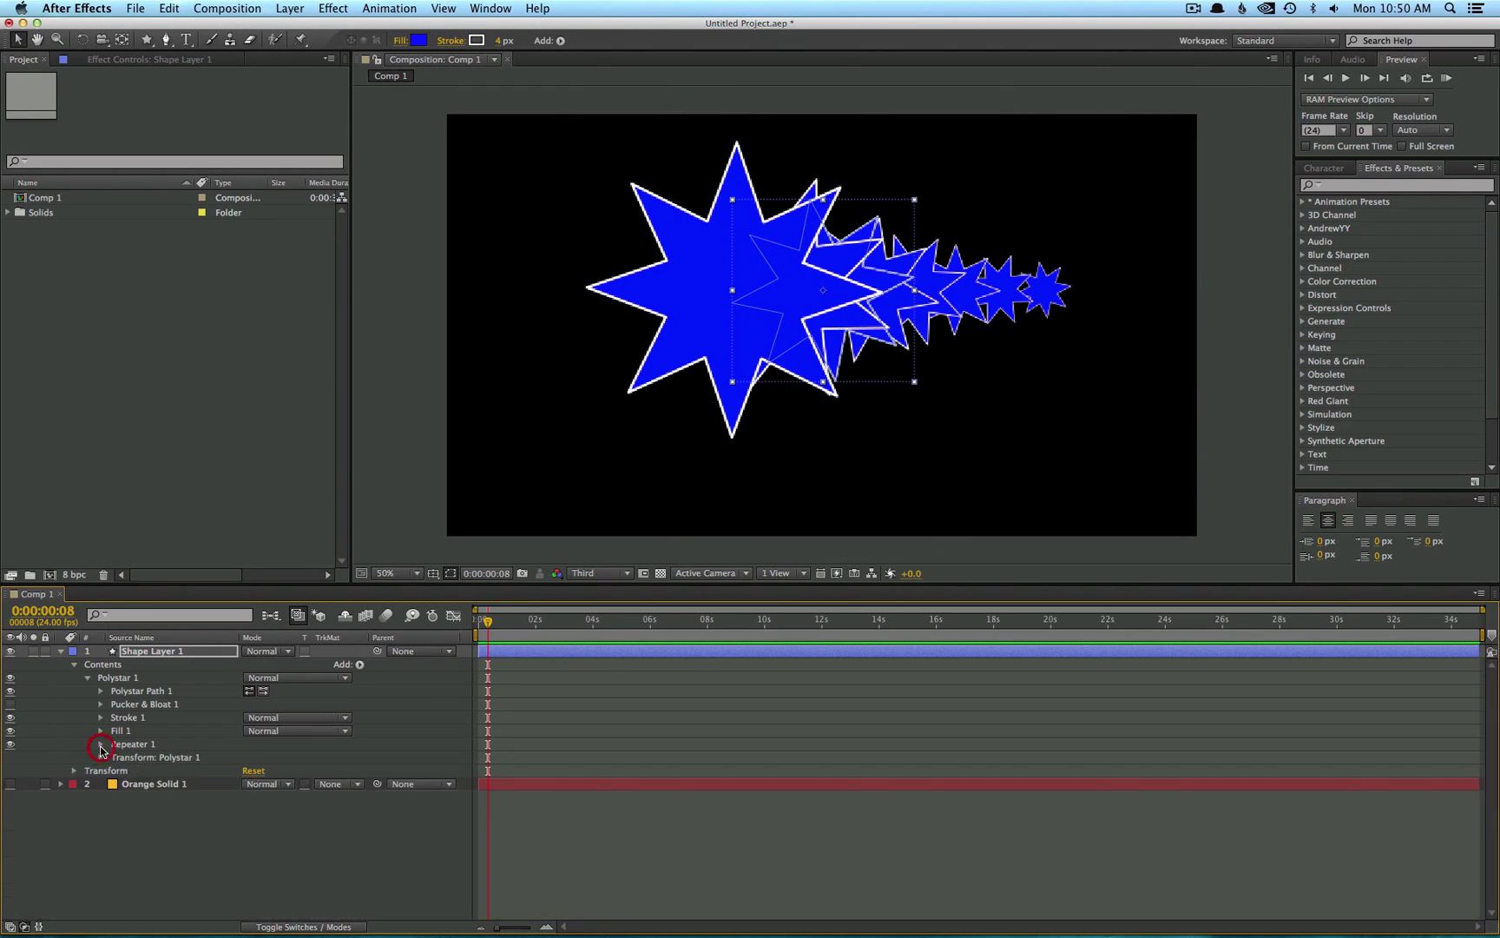
left_click(142, 707)
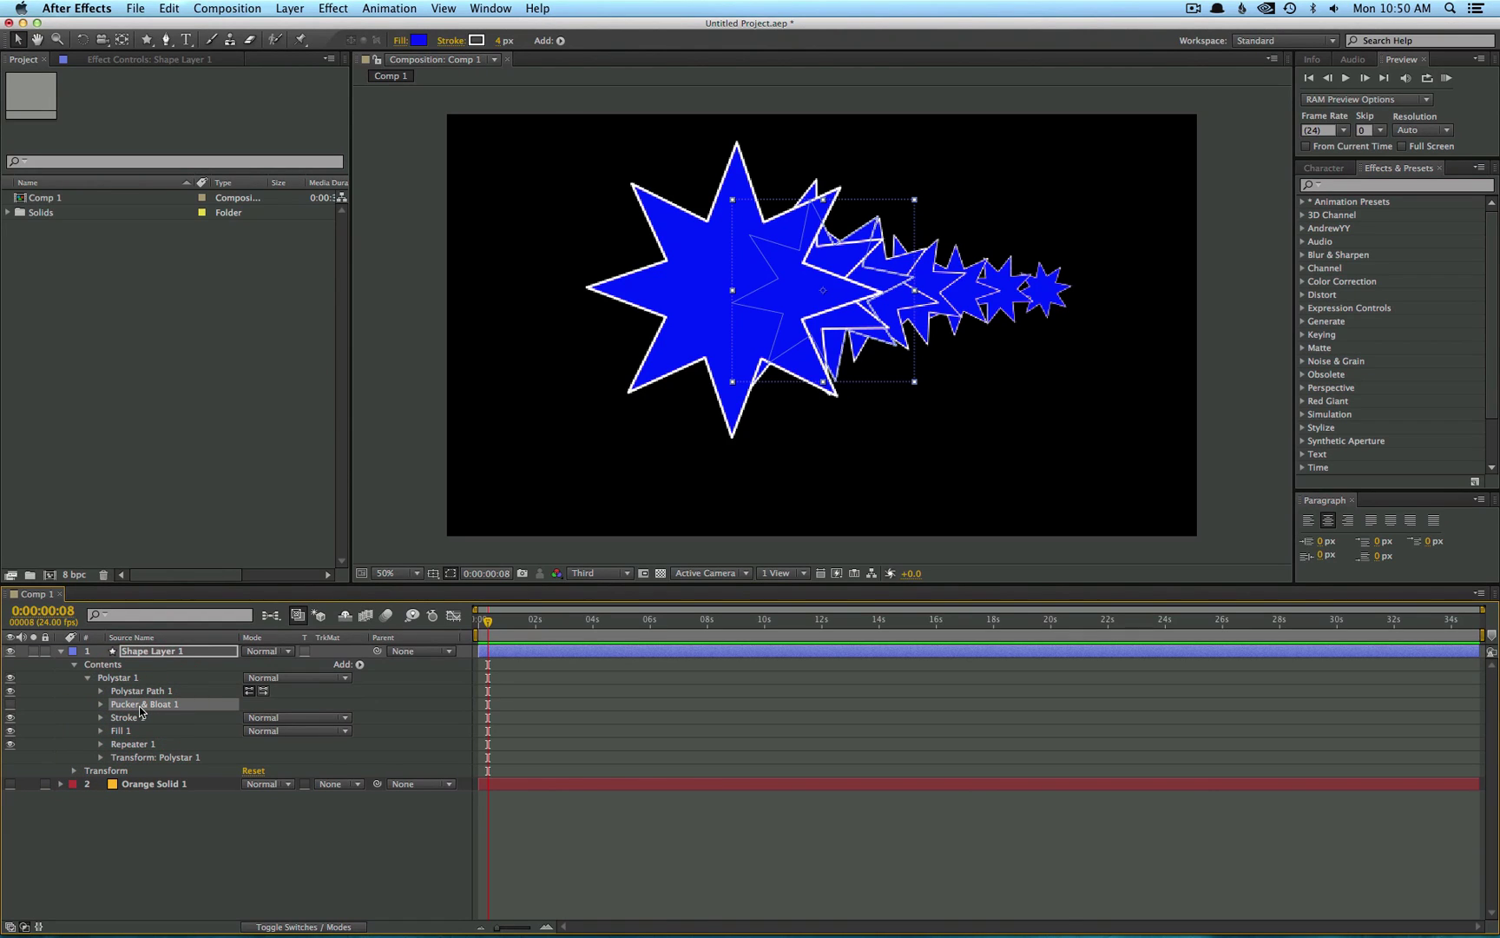
- Delete Pucker & Bloat 1 and Repeater 1, leaving a single star
key("Delete")
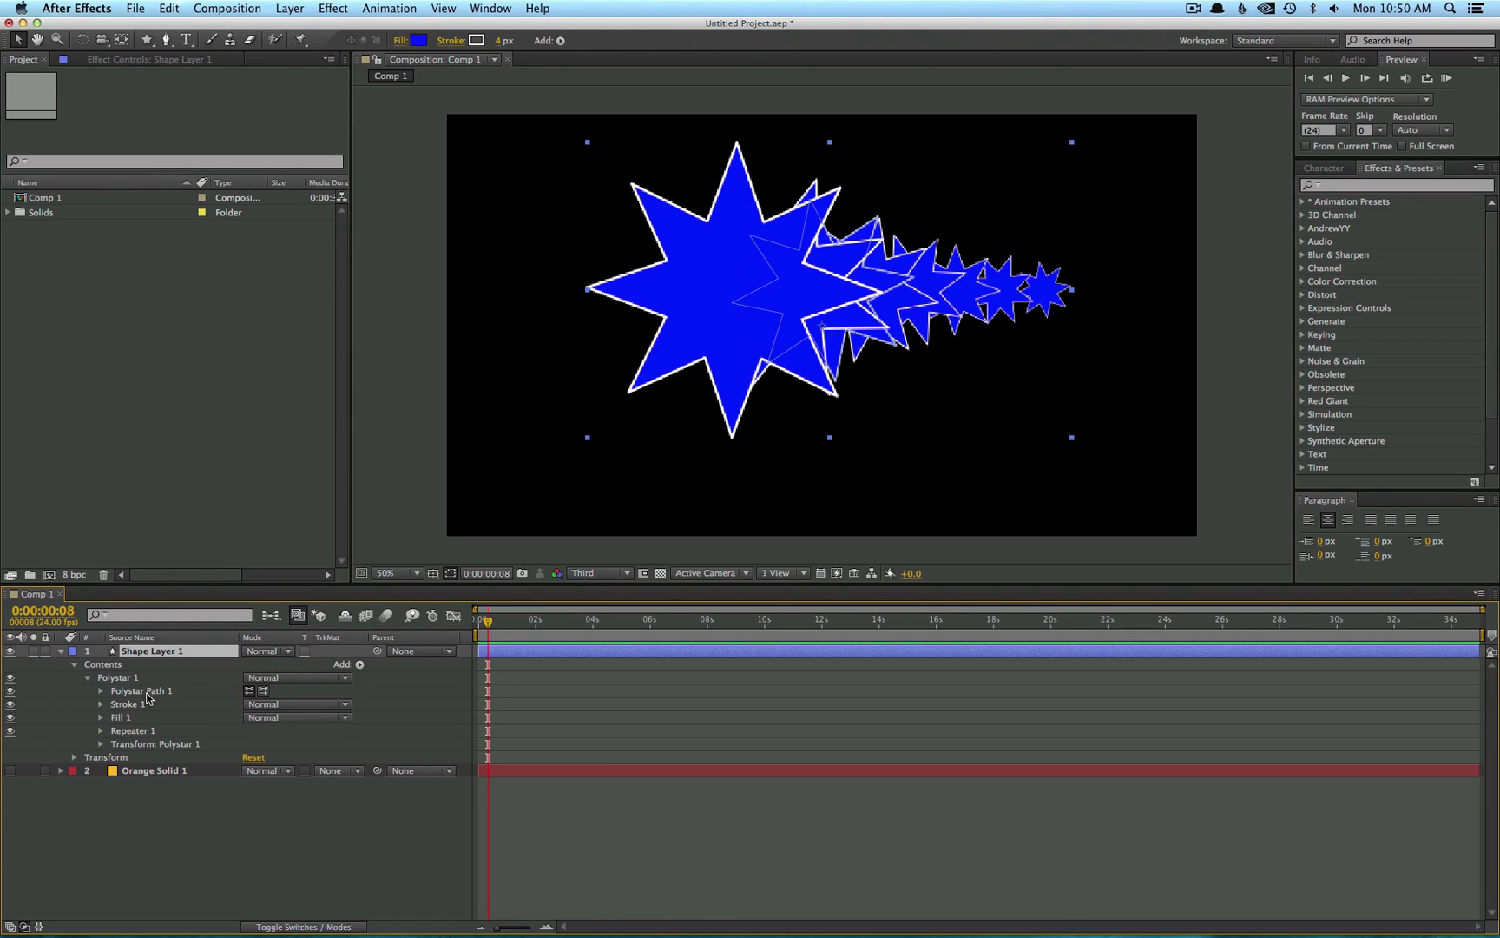
key("Delete")
left_click(102, 694)
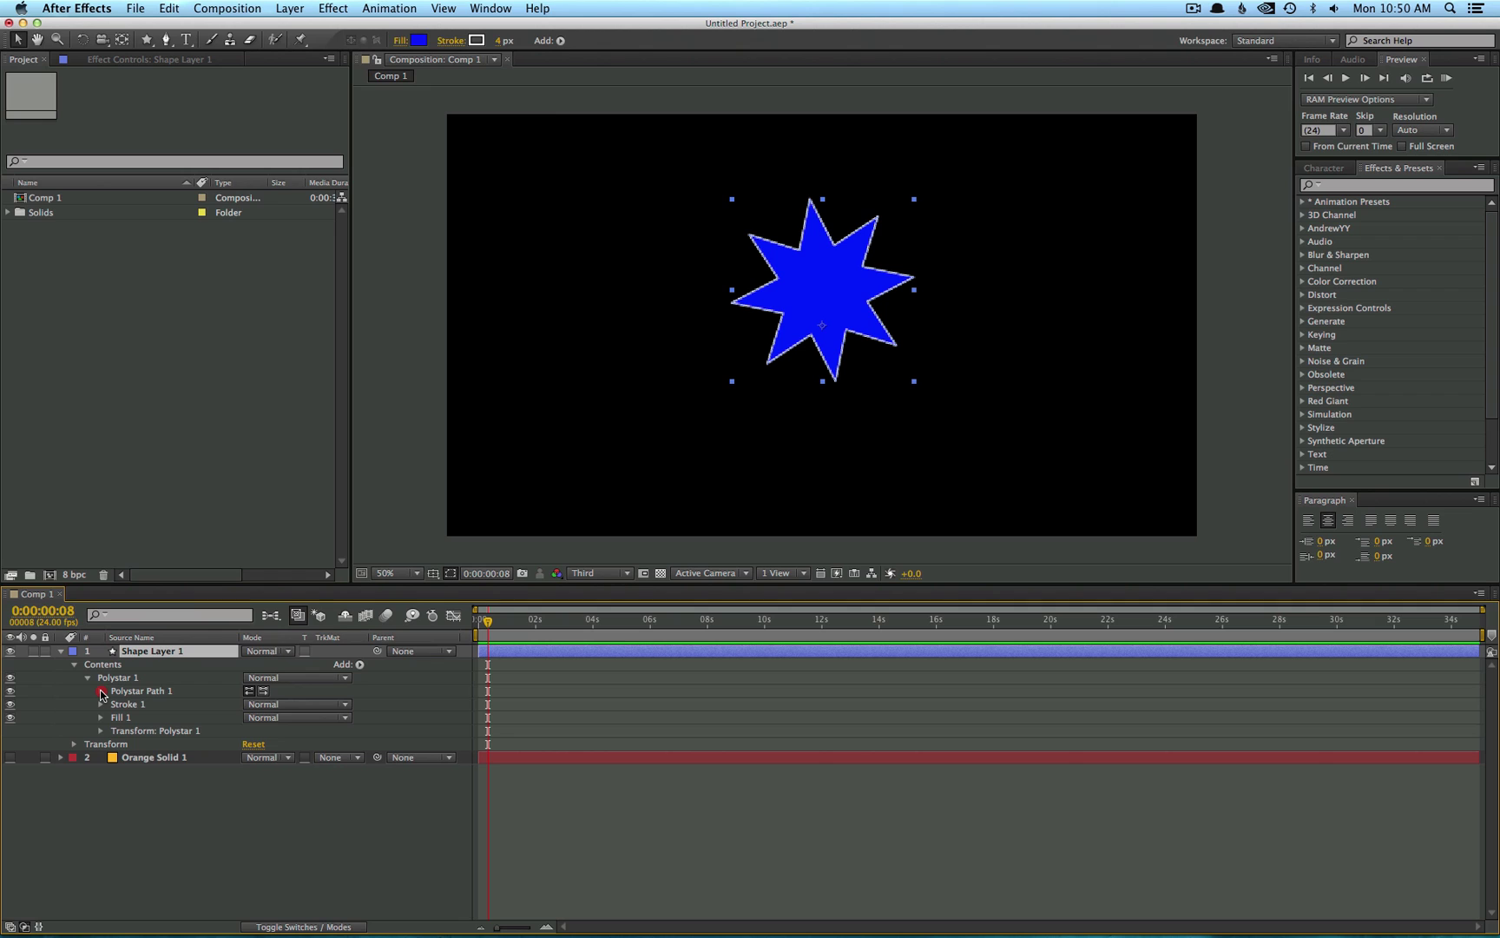
- Give Polystar Path 1 6 points, larger outer radius, smaller inner radius, more outer roundness
left_click(101, 692)
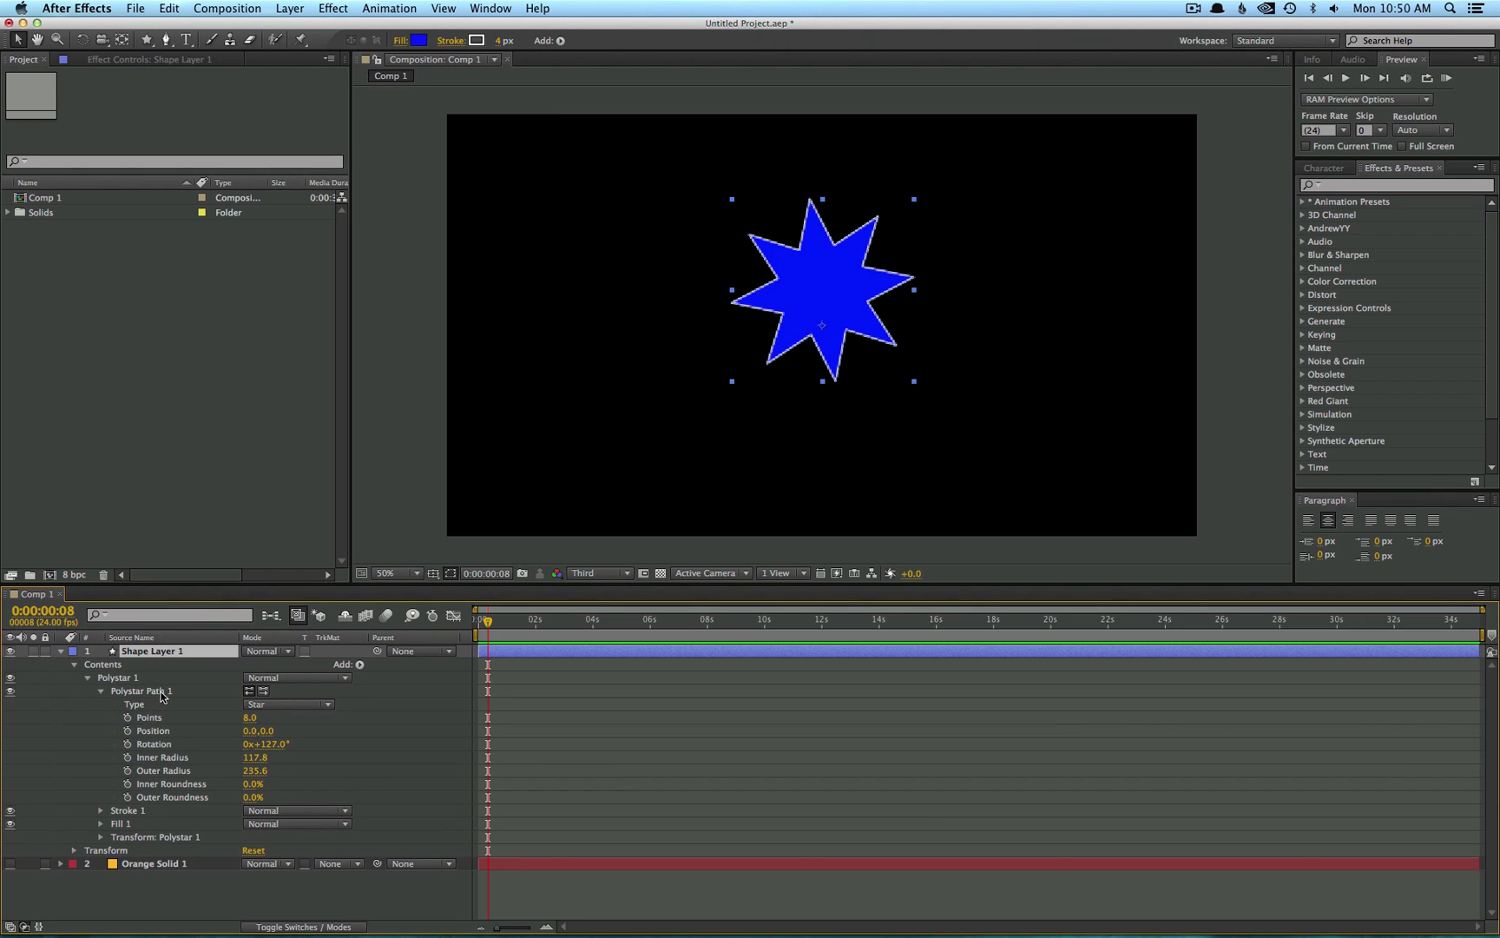
left_click(187, 719)
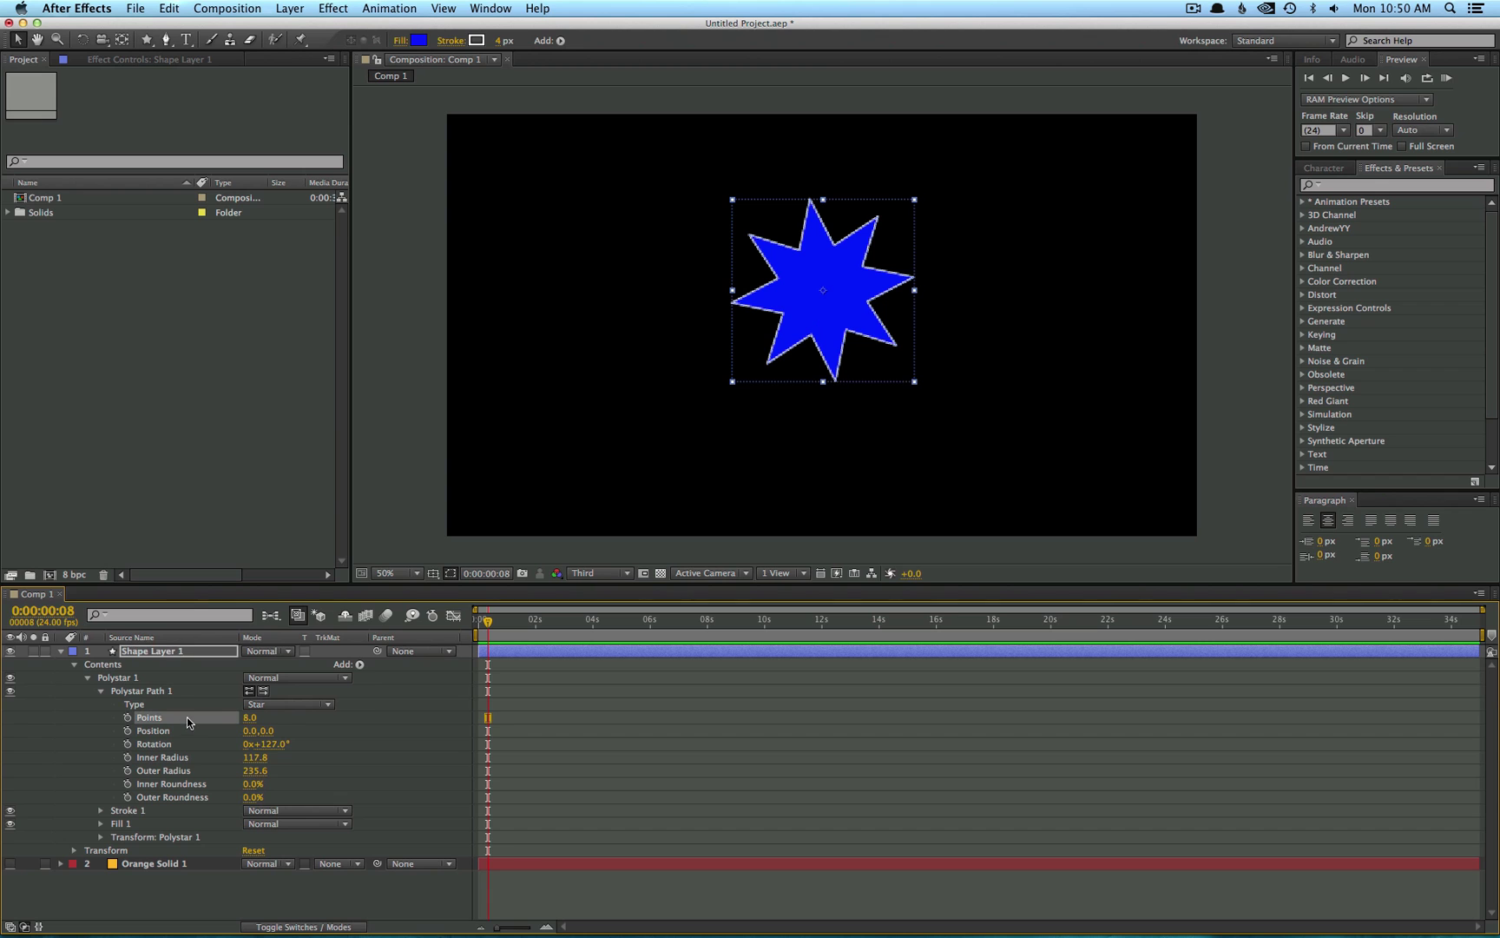
mouse_move(250, 717)
left_mouse_down()
mouse_move(269, 718)
mouse_move(257, 722)
left_mouse_up()
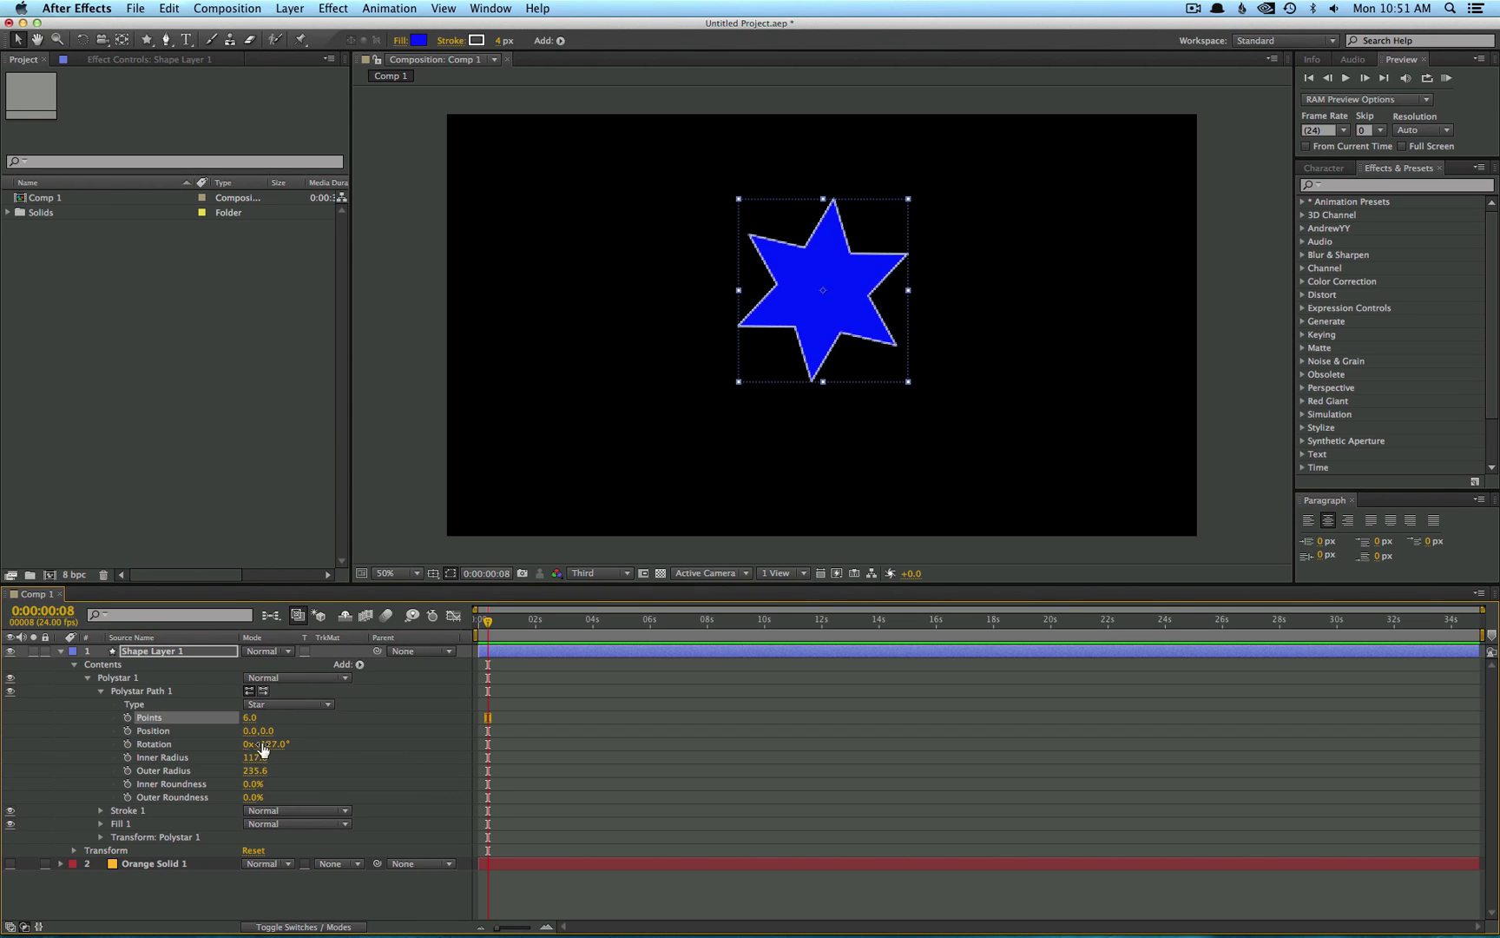
left_click_drag(251, 770, 409, 770)
left_click_drag(247, 797, 258, 796)
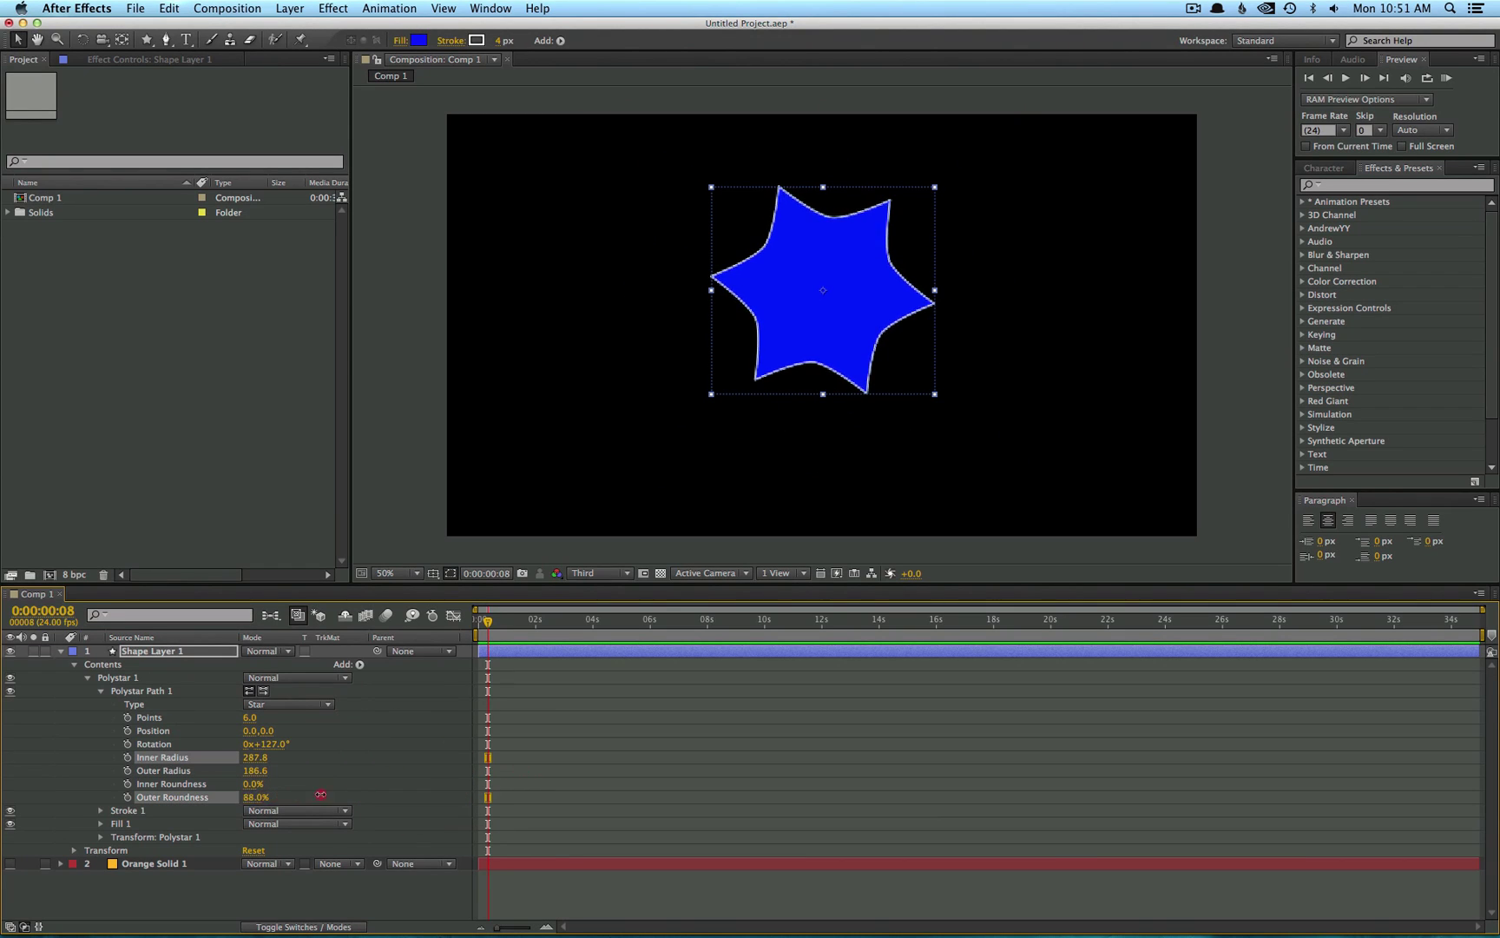
left_click_drag(330, 792, 389, 796)
left_click_drag(255, 770, 496, 780)
left_click(772, 738)
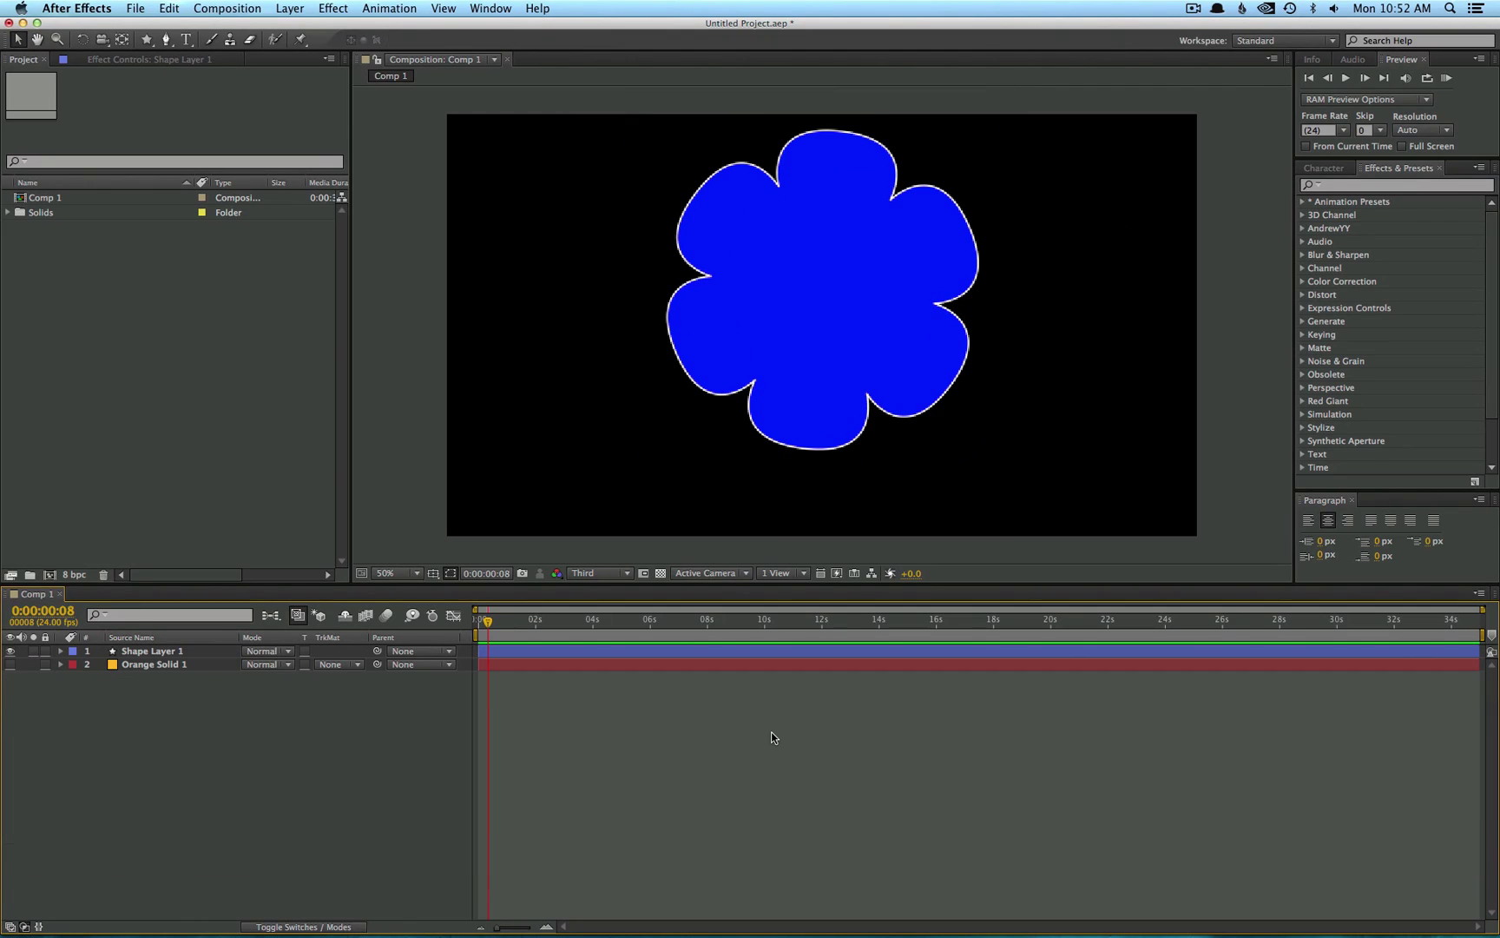